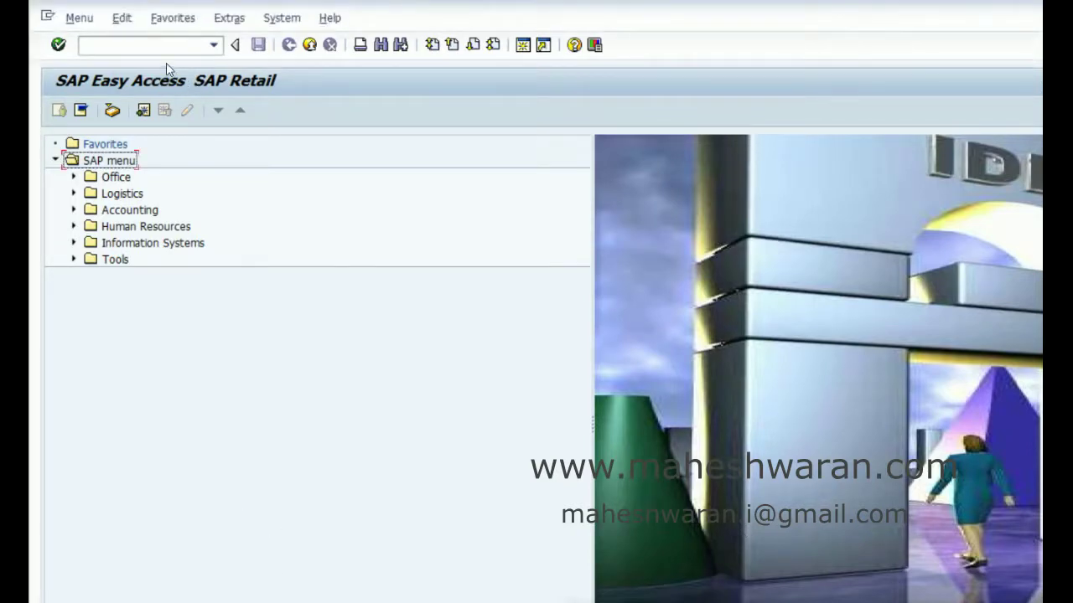
left_click(151, 46)
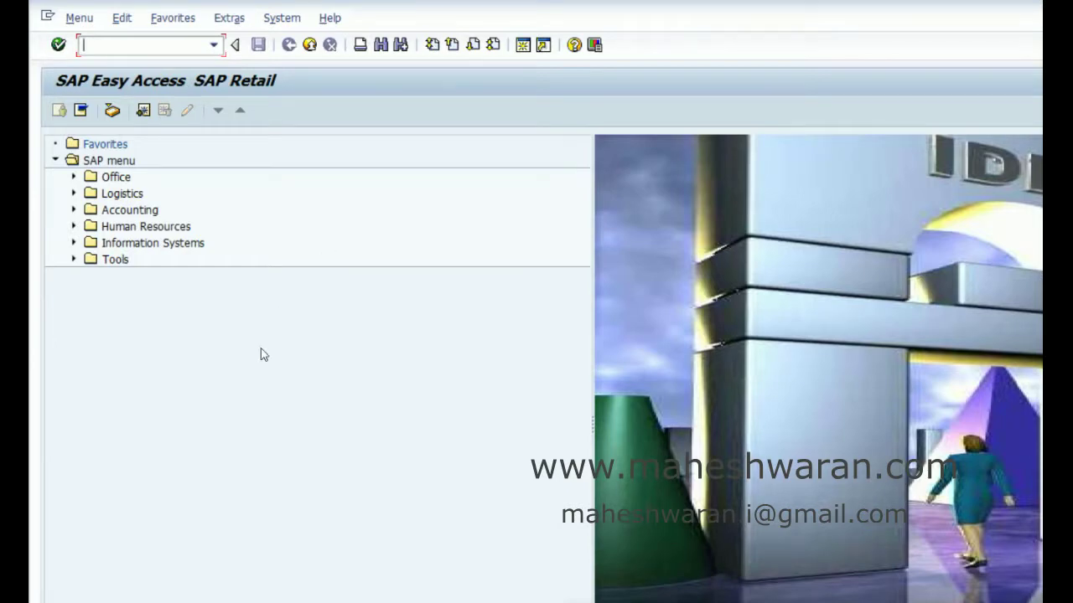
left_click(251, 367)
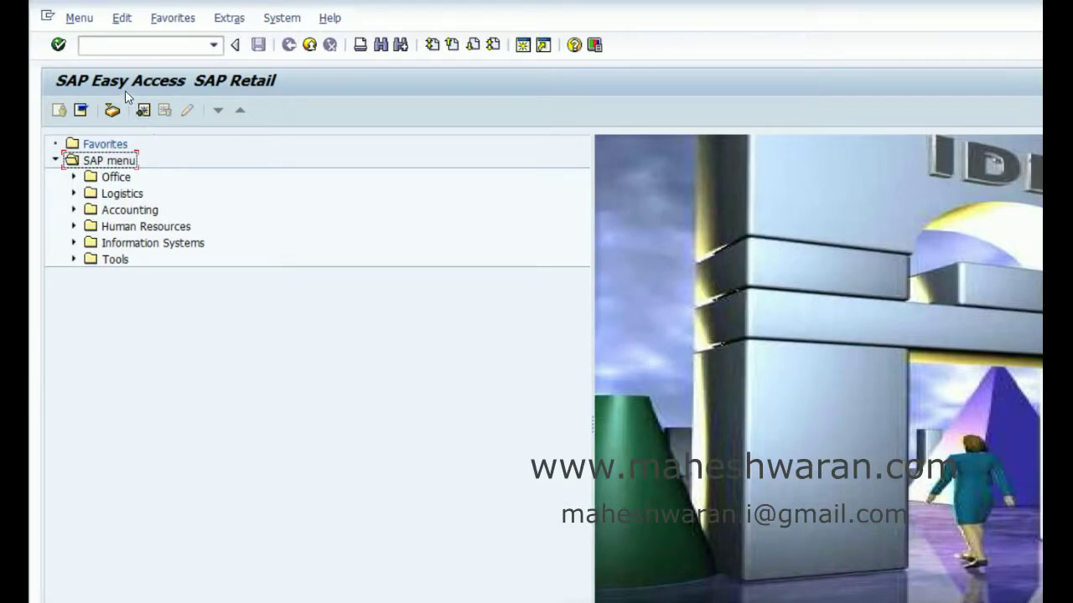
Start transaction mm42 and open the basic data of article 100067 for change.
left_click(123, 52)
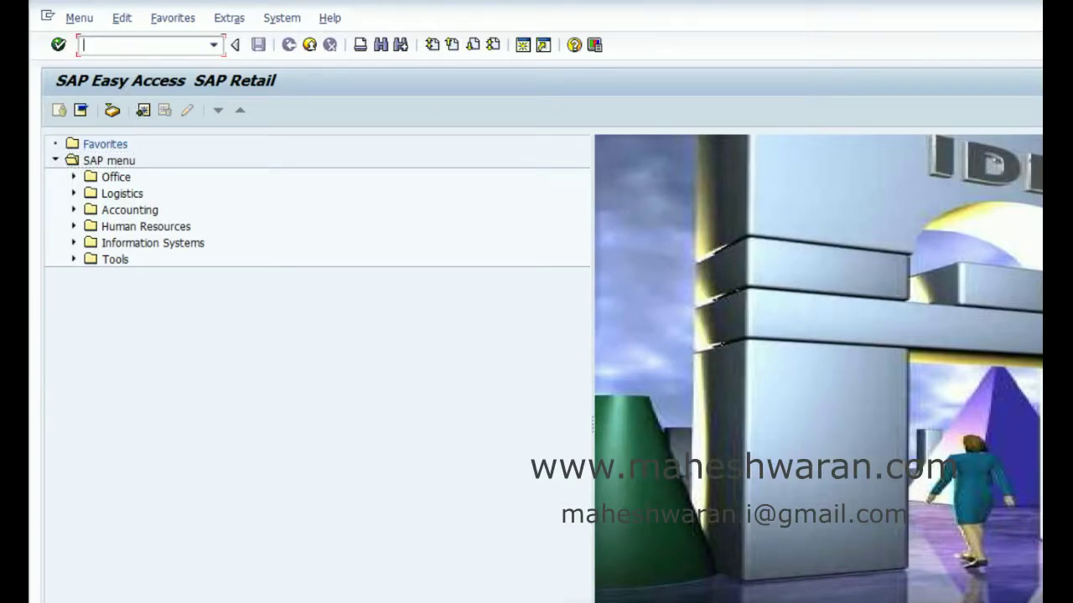
type("mm42")
key("Return")
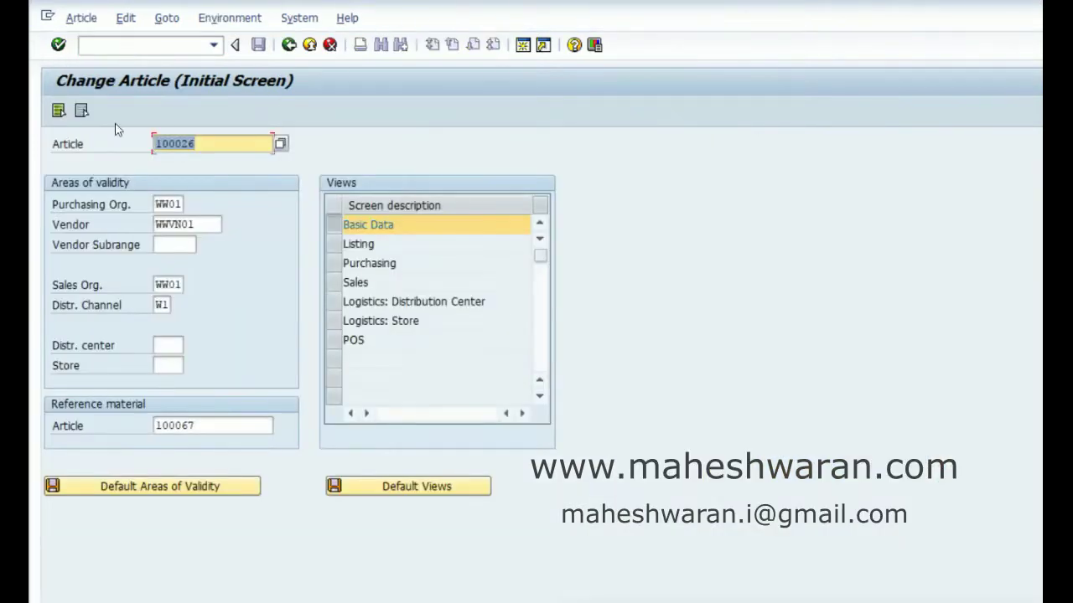
left_click(222, 140)
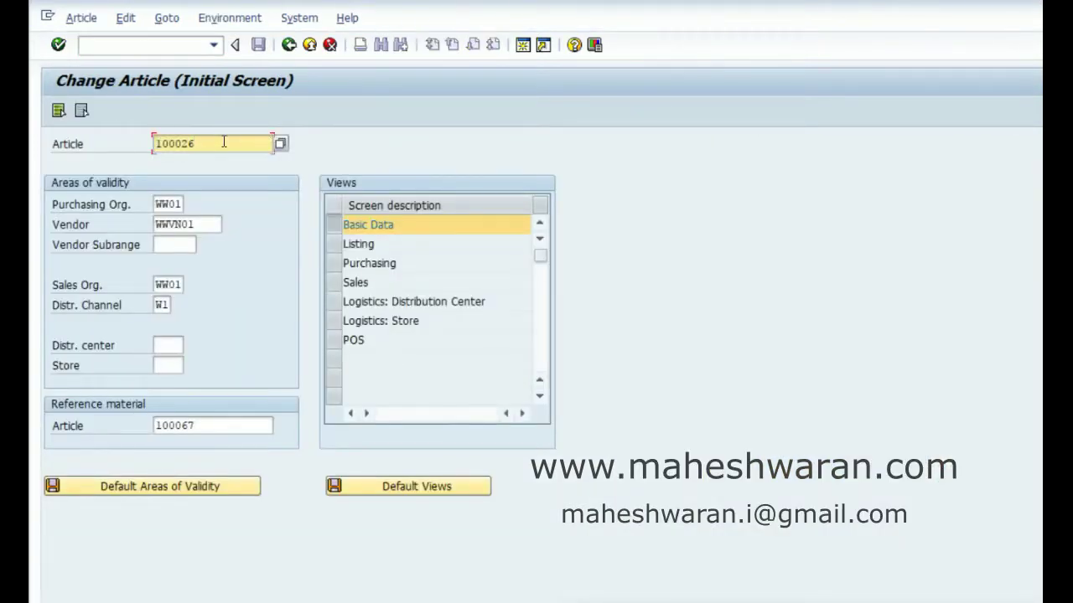
key("BackSpace")
key("BackSpace")
type("67")
key("Return")
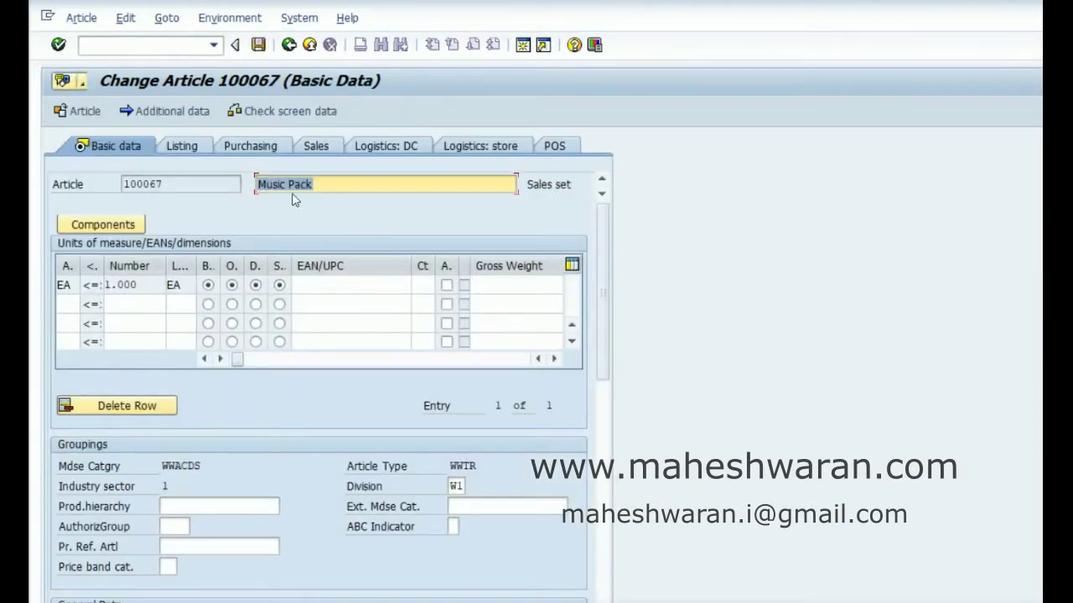
Review the component assignment of the Music Pack article, and return to the initial Change Article screen.
left_click(356, 185)
left_click(97, 222)
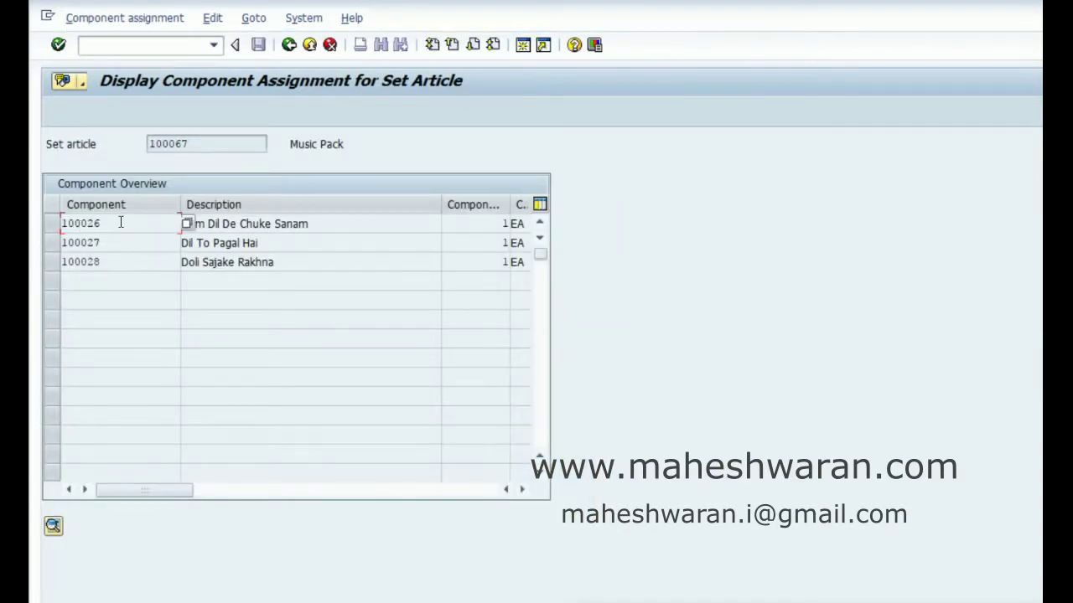
left_click(121, 223)
left_click(120, 242)
left_click(118, 262)
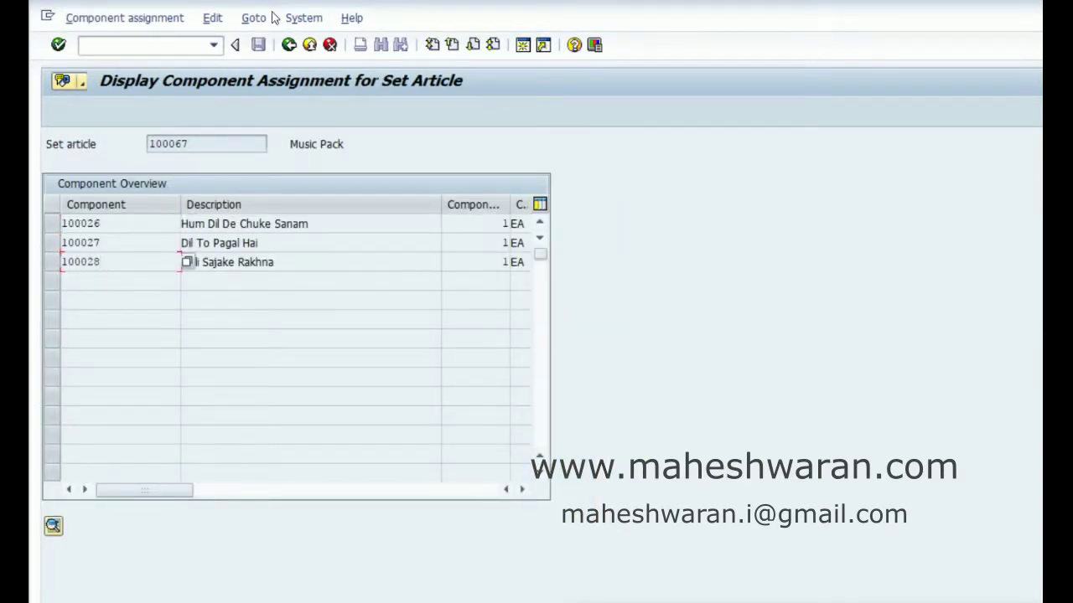
left_click(294, 43)
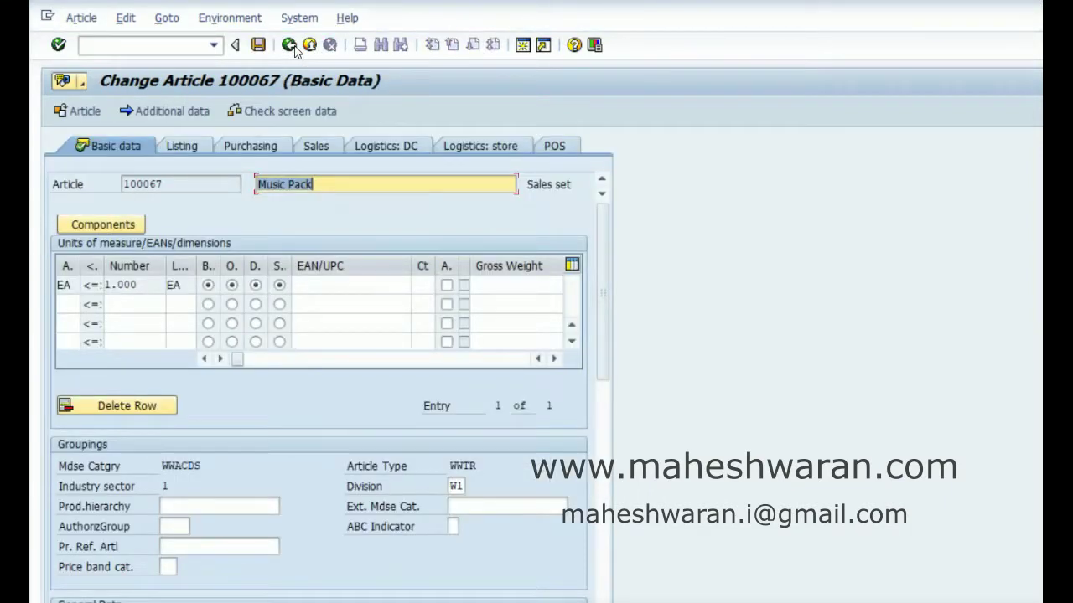
left_click(289, 44)
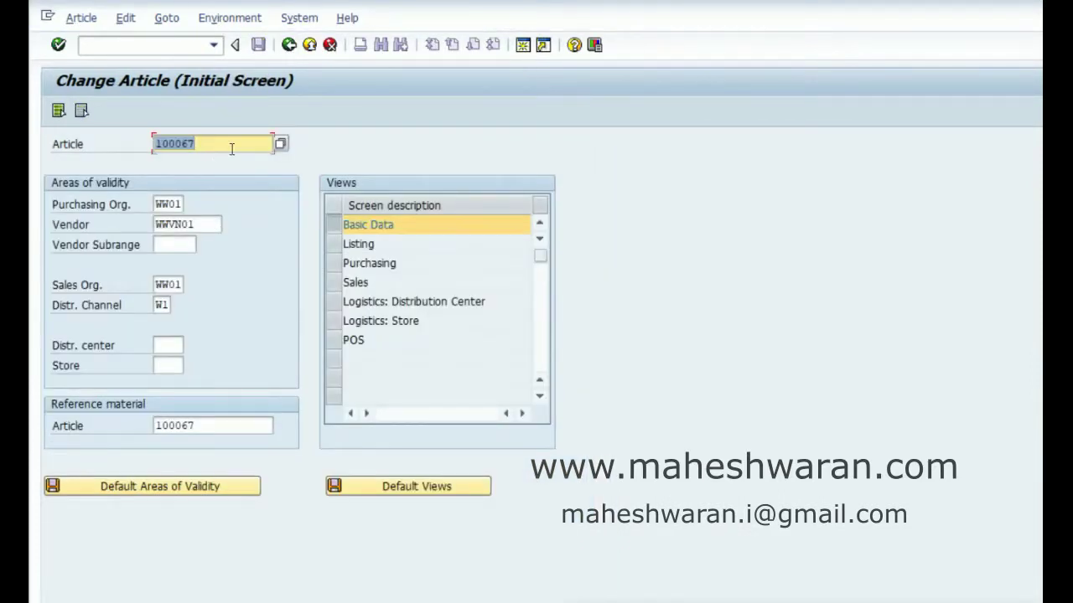
Open article 100069, review its component assignment, and return to the initial Change Article screen.
left_click(231, 149)
key("BackSpace")
type("9")
key("Return")
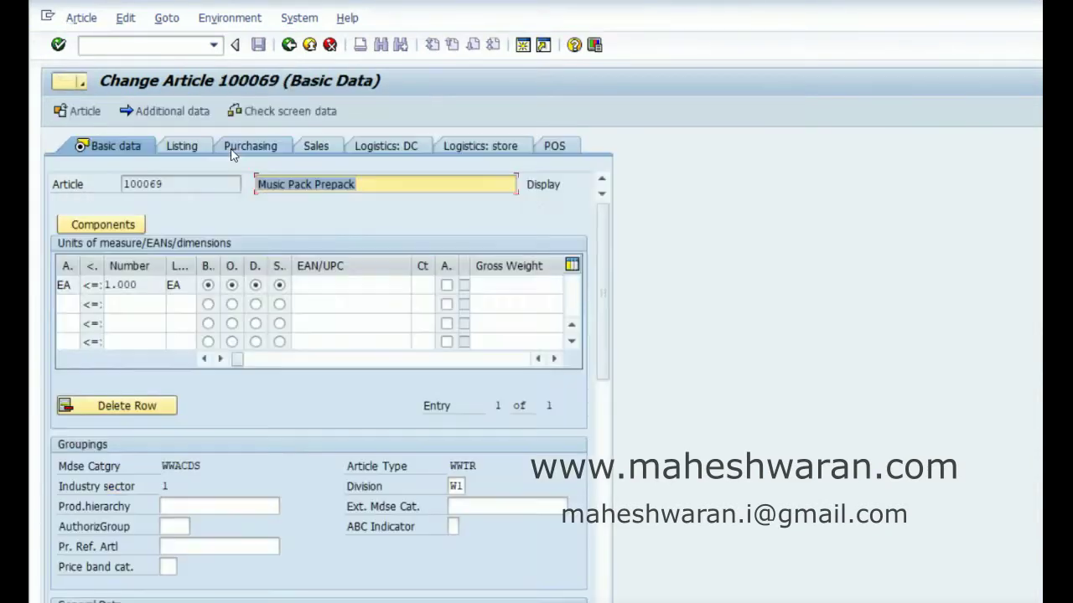
left_click(102, 225)
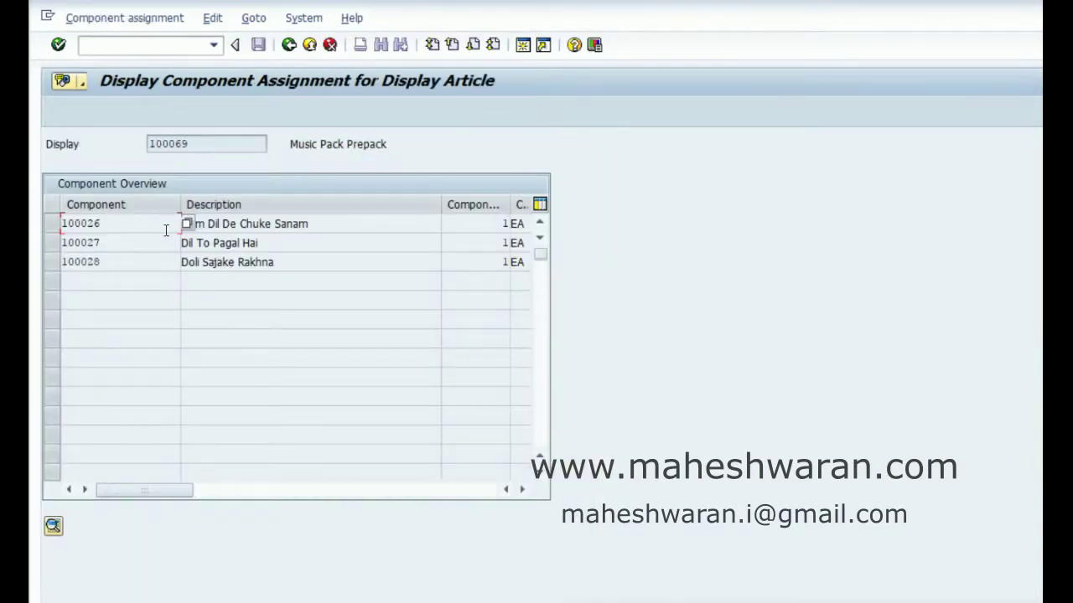
left_click(249, 243)
left_click(288, 46)
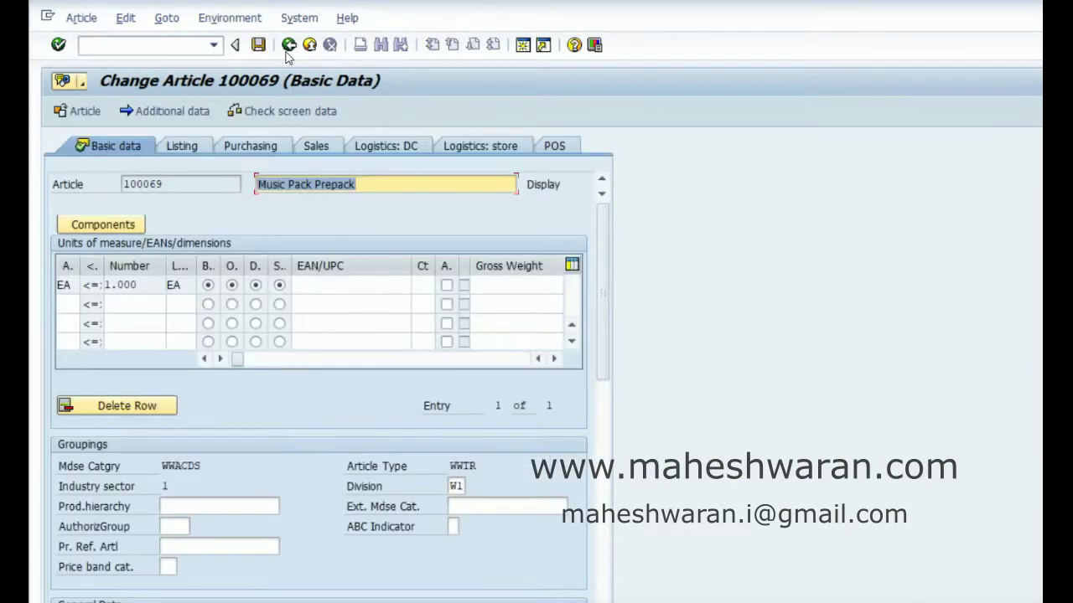
left_click(288, 47)
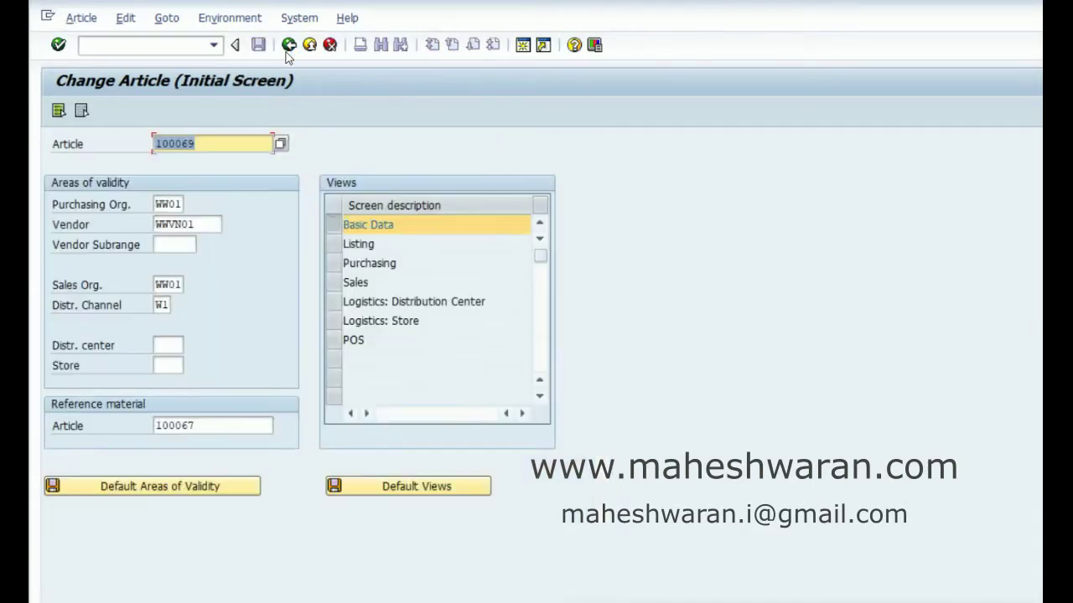
Switch from Change Article to the Stock Overview transaction.
left_click(125, 48)
type("/")
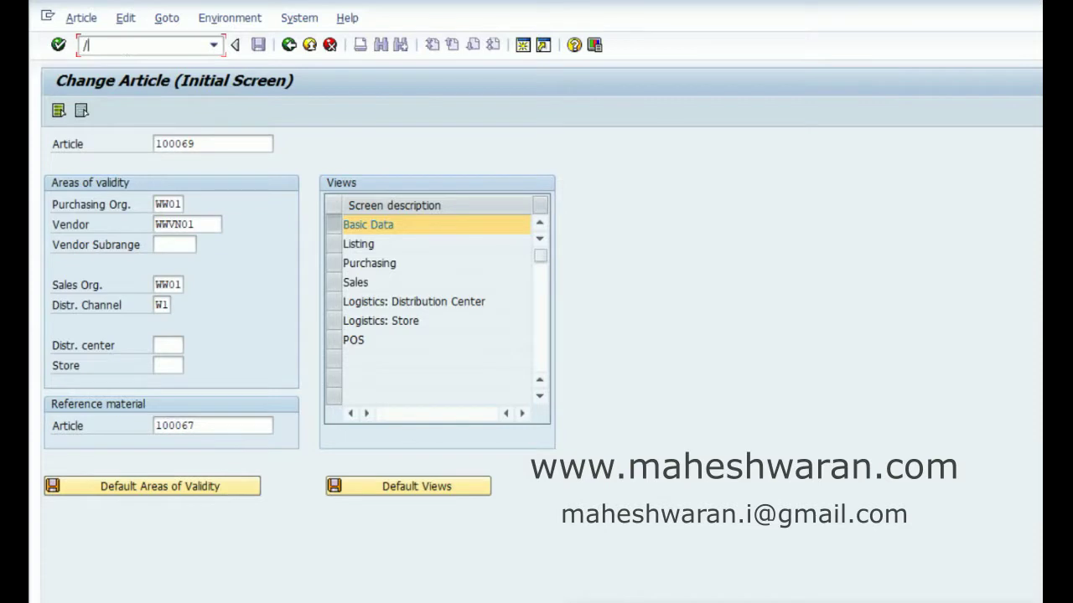
type("n")
type("mm42")
key("Return")
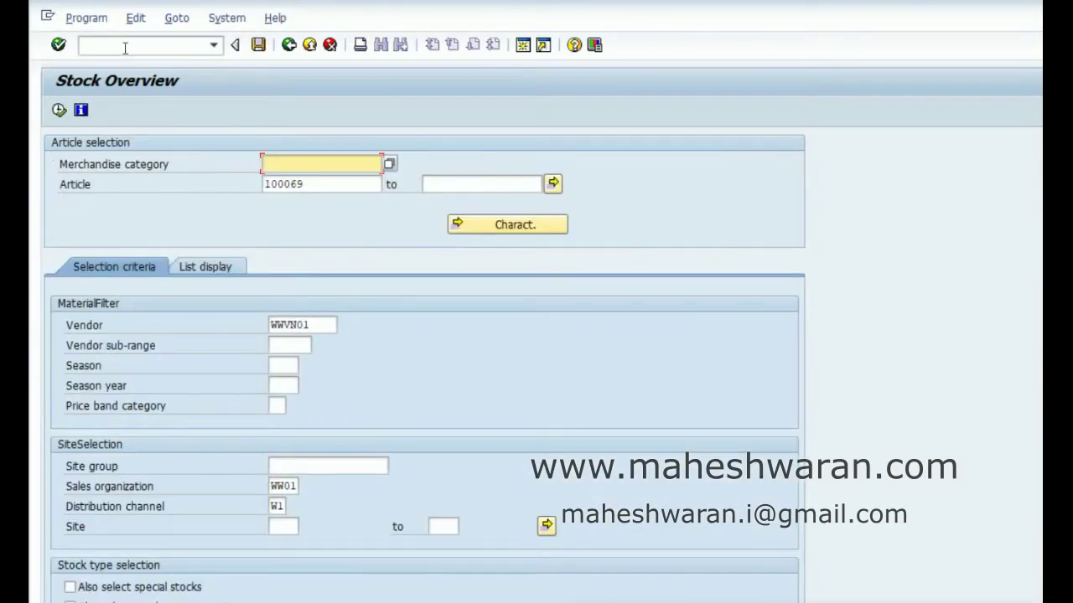
Set the stock overview's article selection to the single values 100026, 100027 and 100028.
left_click(361, 187)
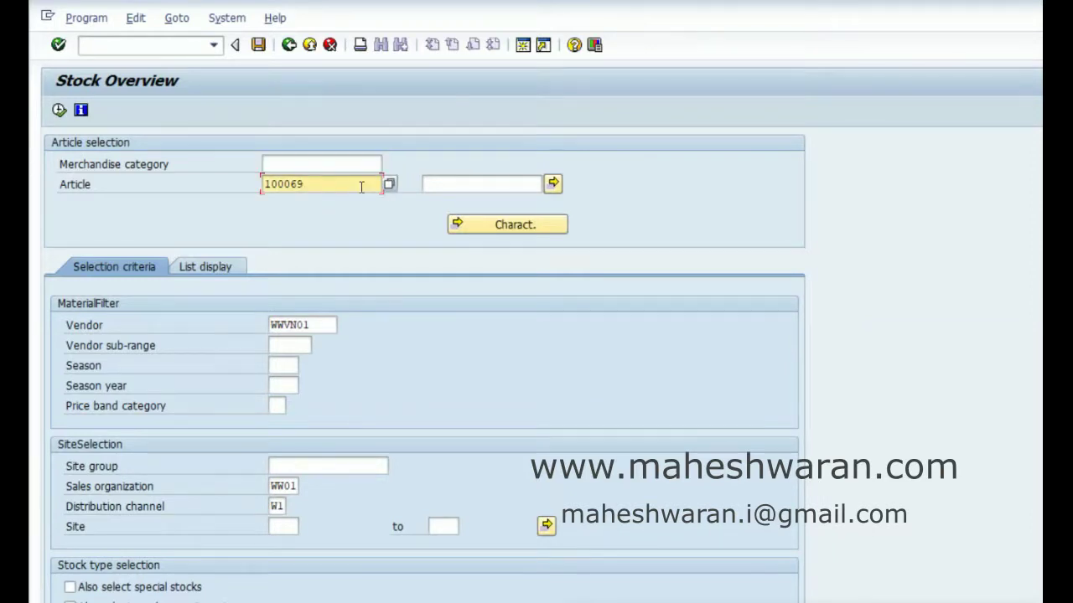
key("BackSpace")
key("BackSpace")
type("26")
key("F8")
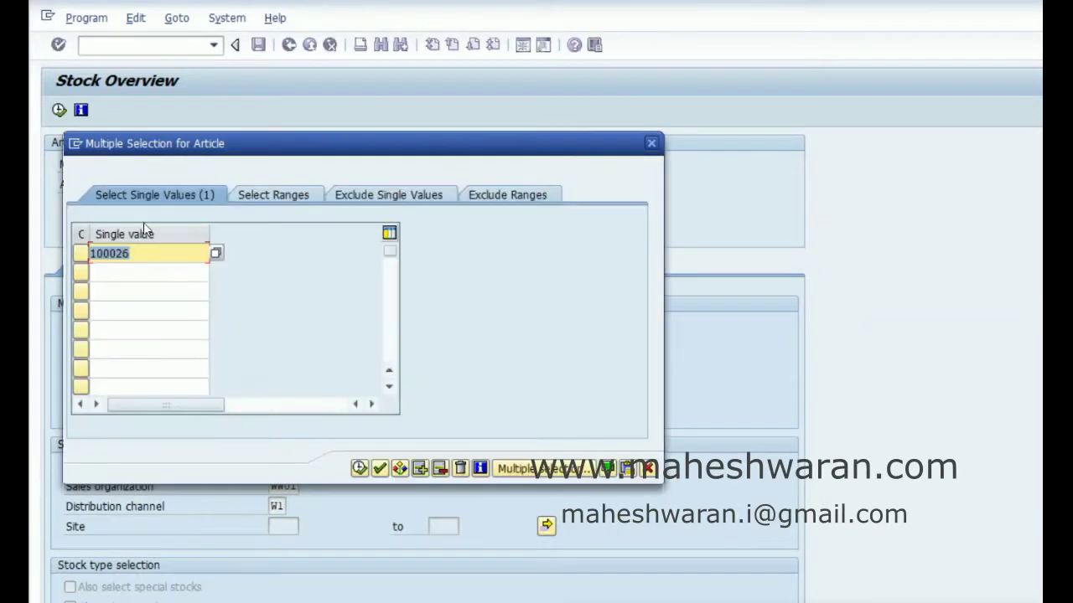
left_click(107, 275)
type("100027")
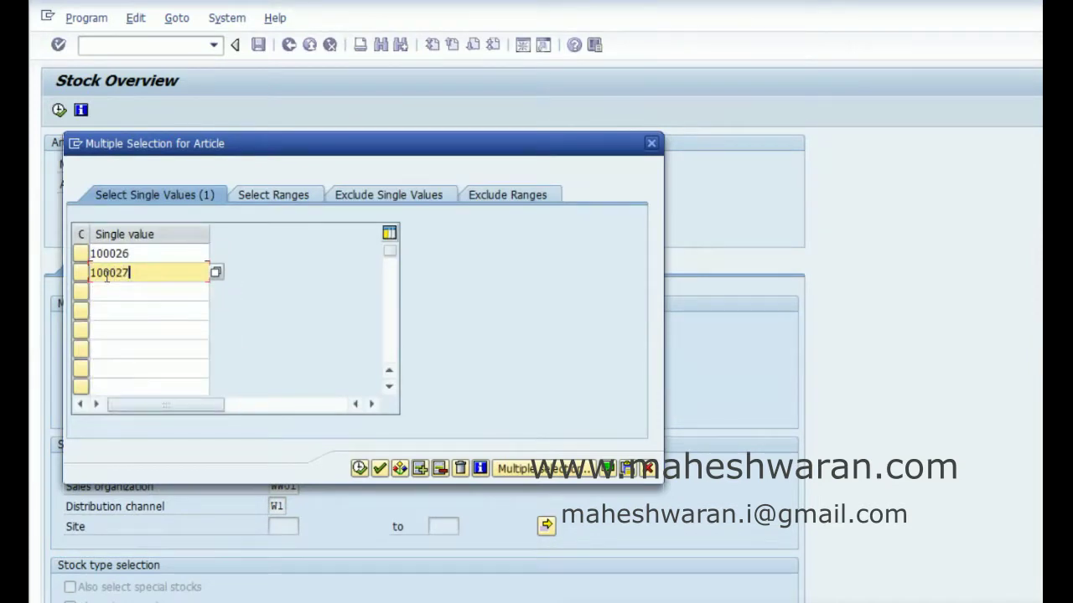
key("Down")
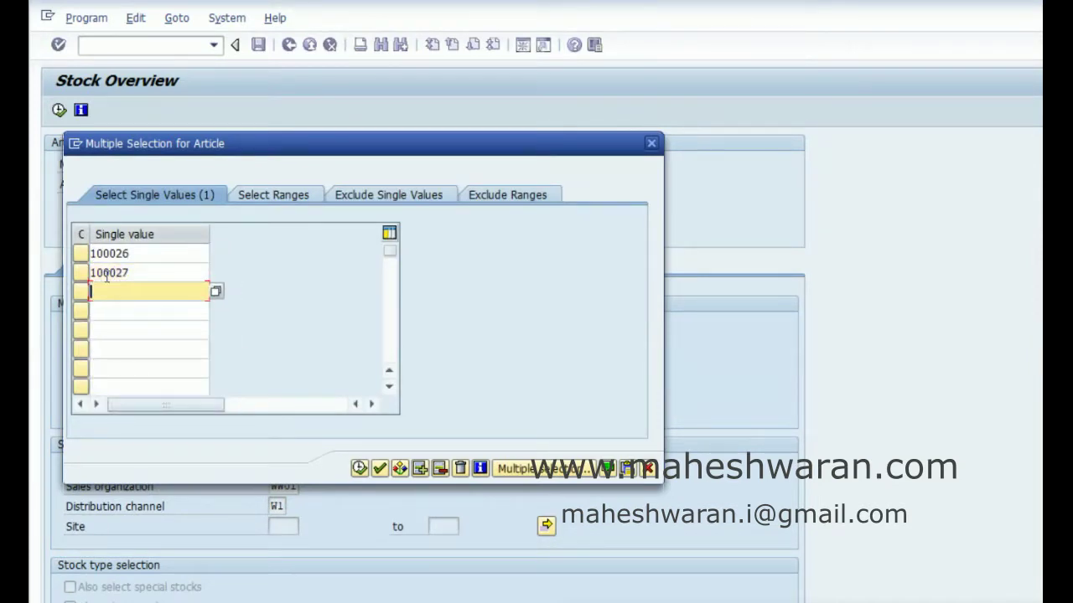
type("100028")
left_click(358, 468)
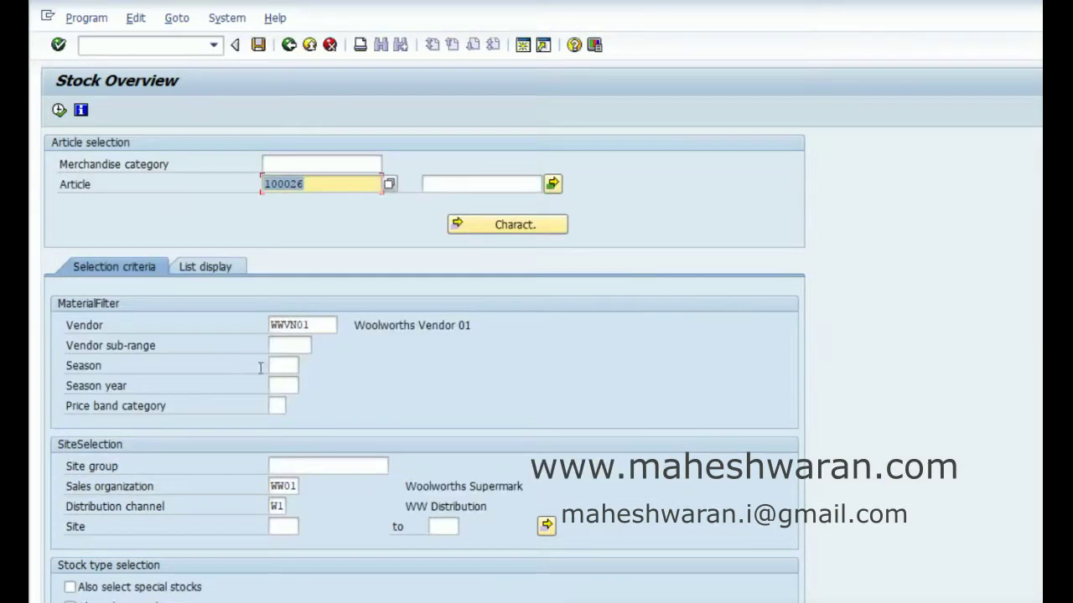
Clear the vendor, sales organization and distribution channel from the stock overview's selection criteria.
left_click(271, 325)
key("Delete")
key("Delete")
key("Delete")
key("Delete")
key("Delete")
key("Delete")
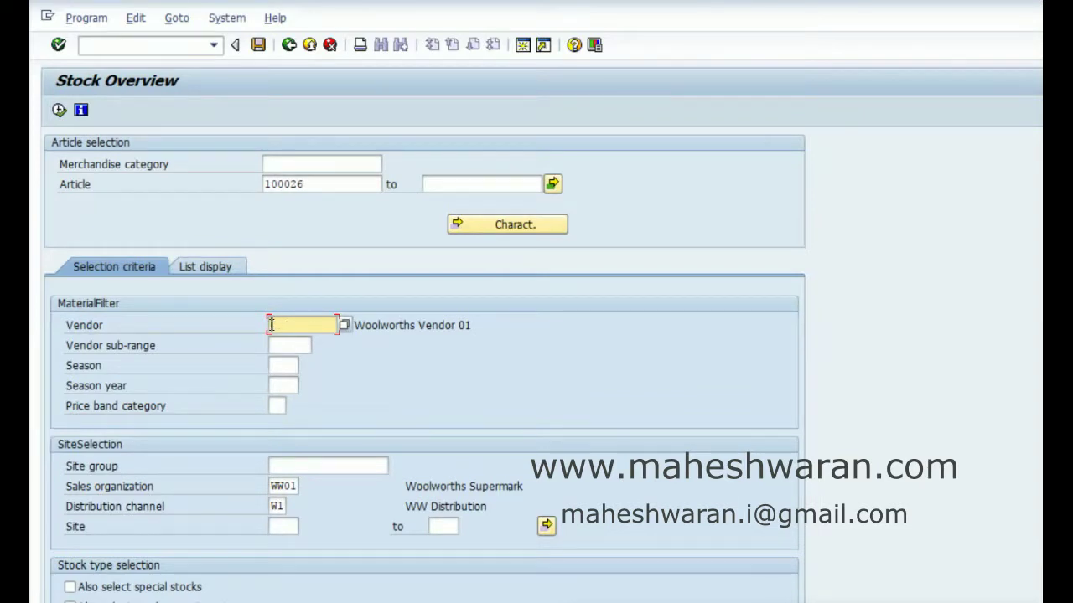
key("Tab")
key("Tab")
key("Tab")
key("Tab")
key("Tab")
key("Tab")
key("Delete")
key("Tab")
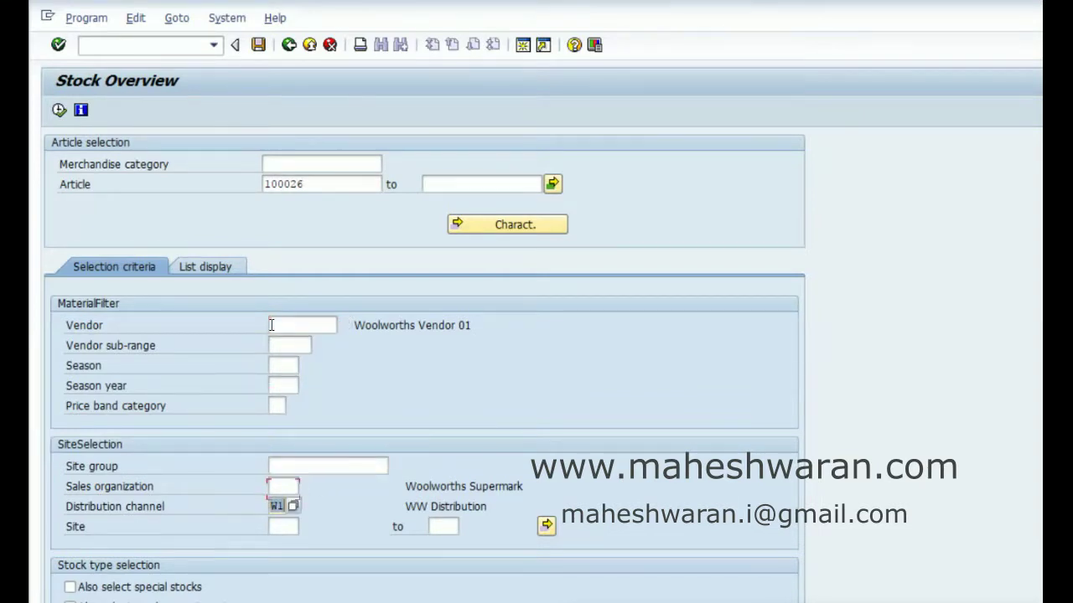
key("Delete")
Restrict the site to W100 and run the stock overview for the selected articles.
key("Tab")
type("w100")
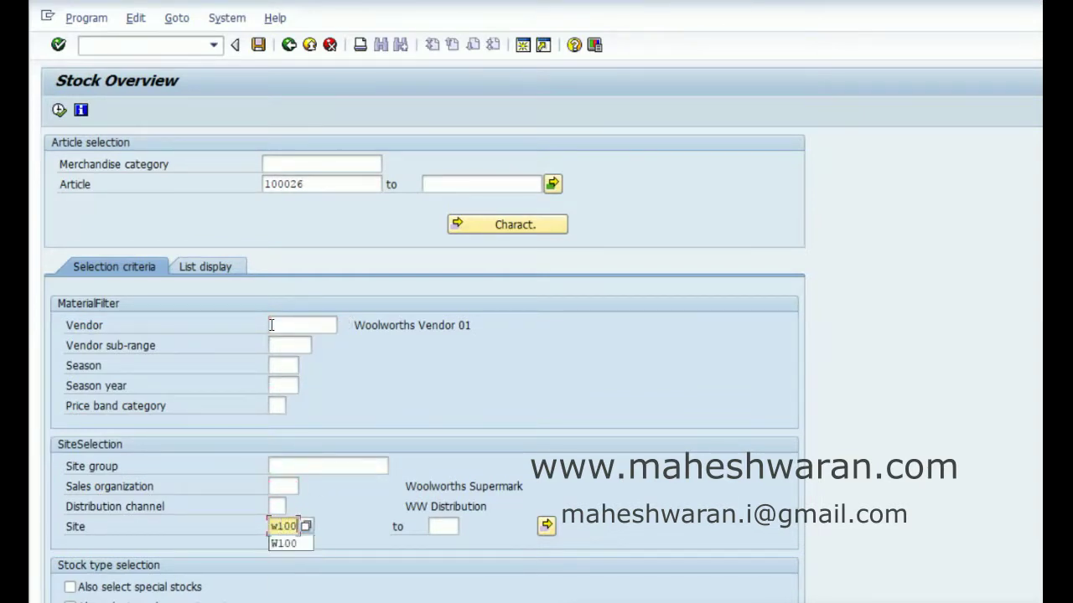
left_click(59, 110)
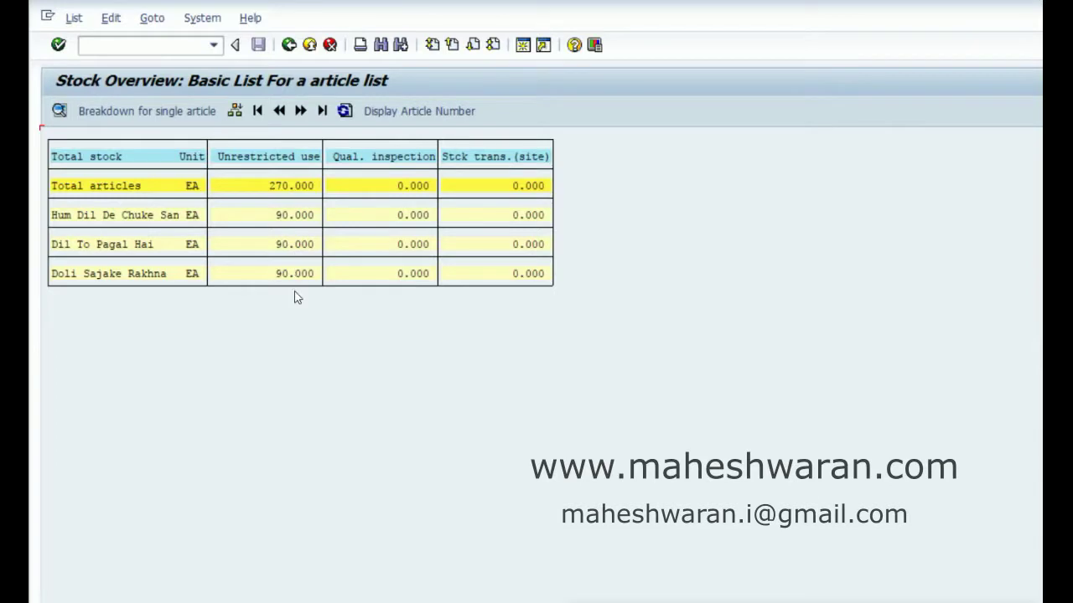
Return to the selection screen, add articles 100067 and 100069 to the article selection, and rerun the stock overview.
left_click(287, 45)
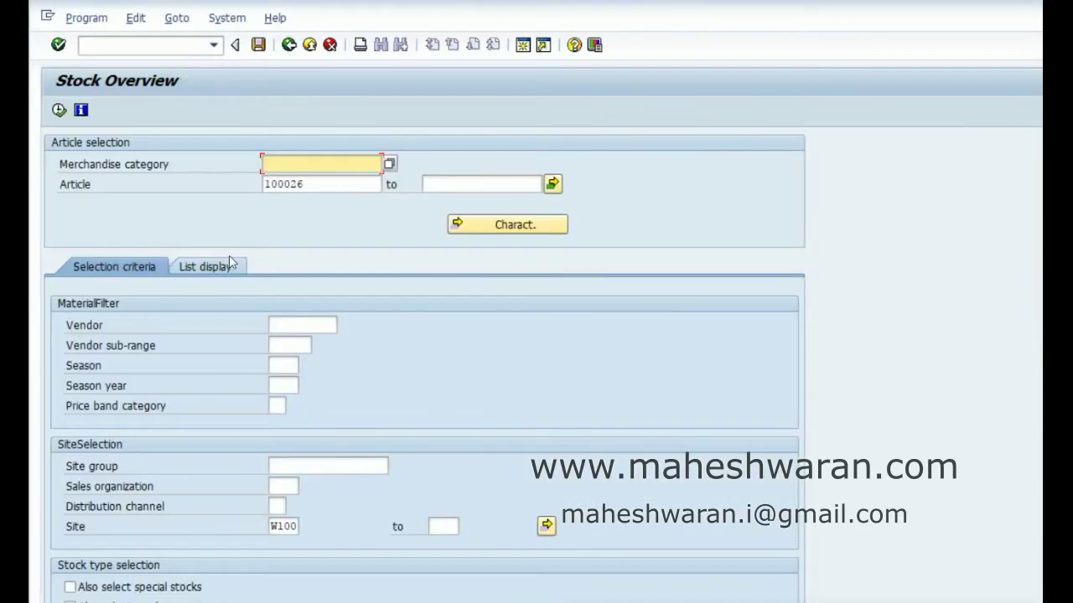
left_click(553, 184)
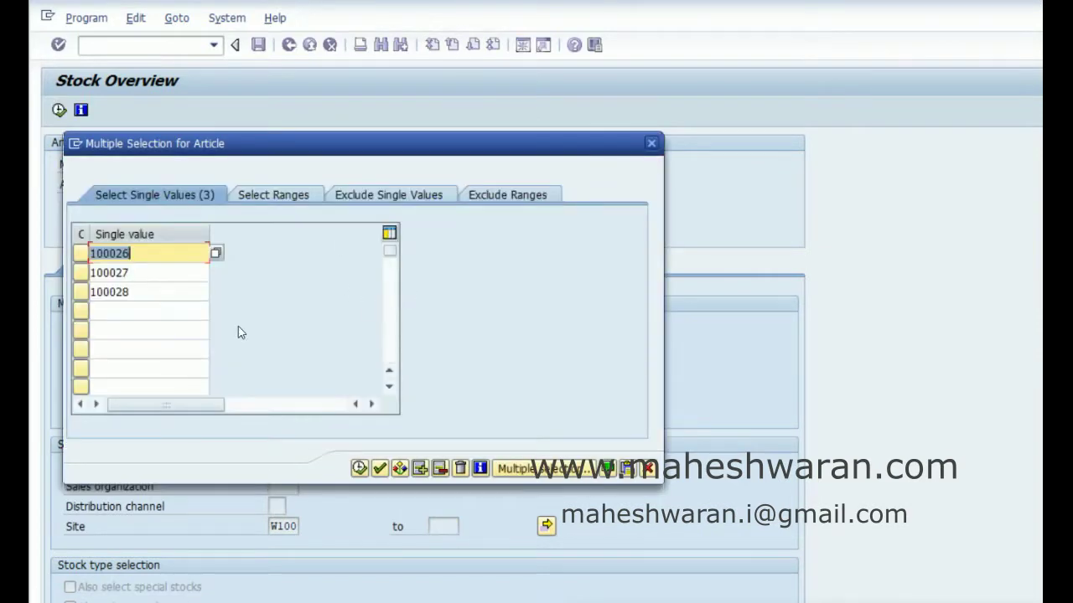
left_click(189, 312)
type("10")
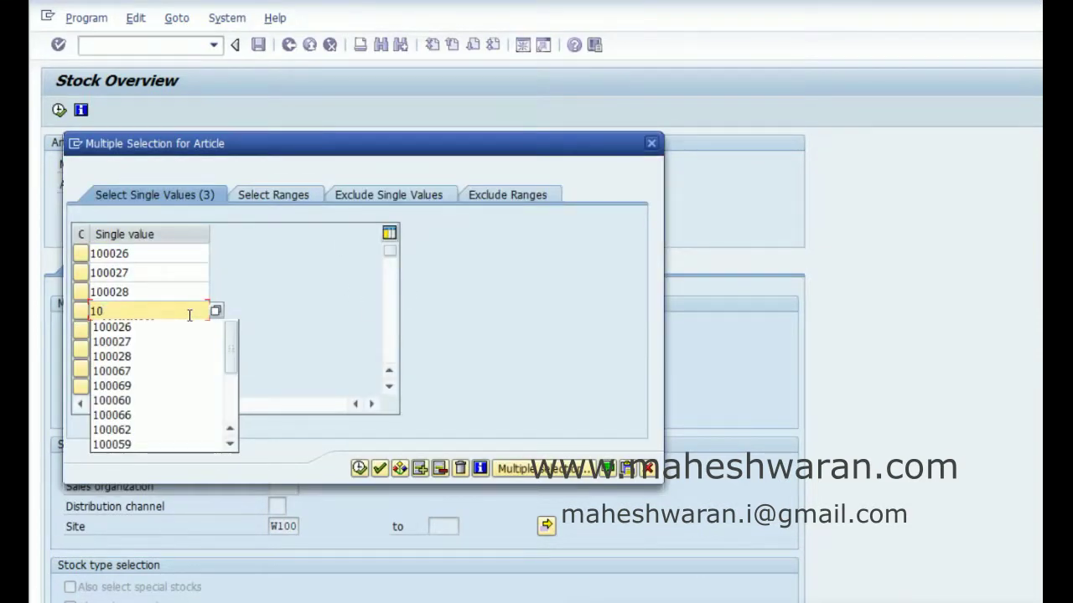
type("0067")
key("Return")
type("1000")
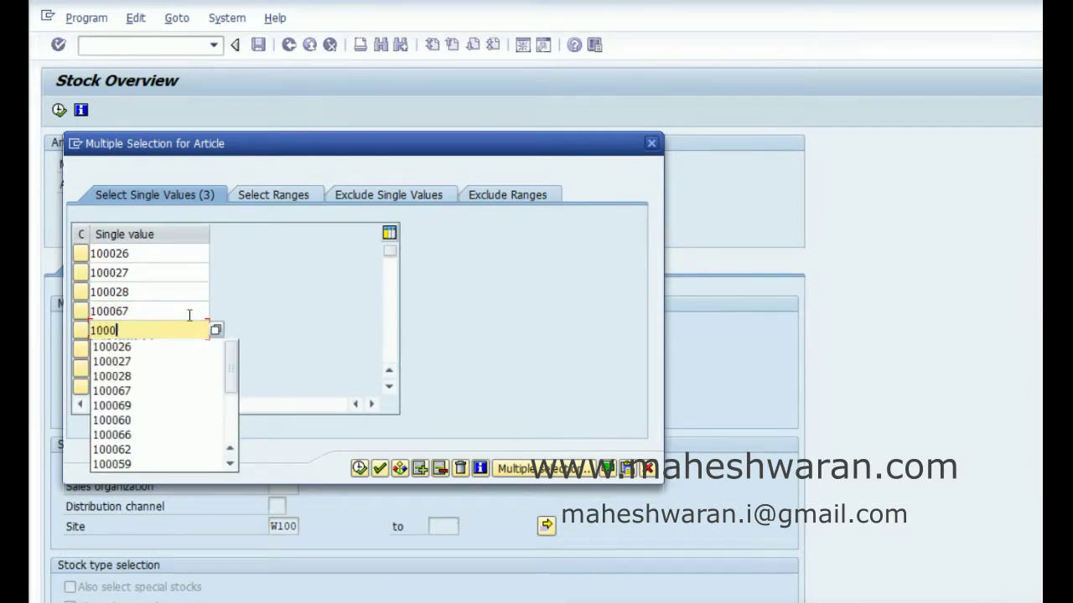
type("69")
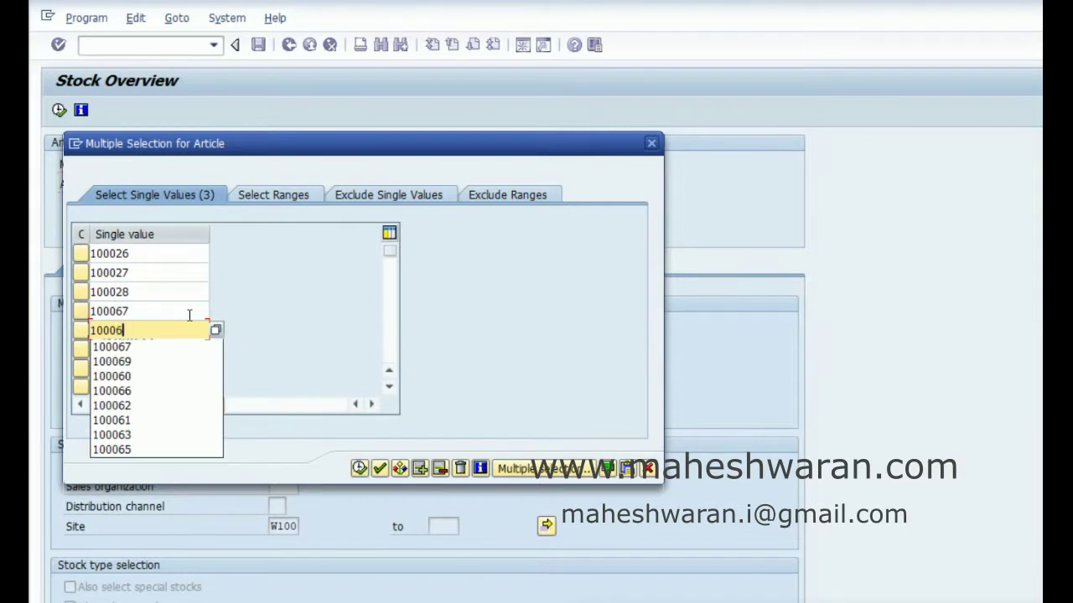
left_click(359, 470)
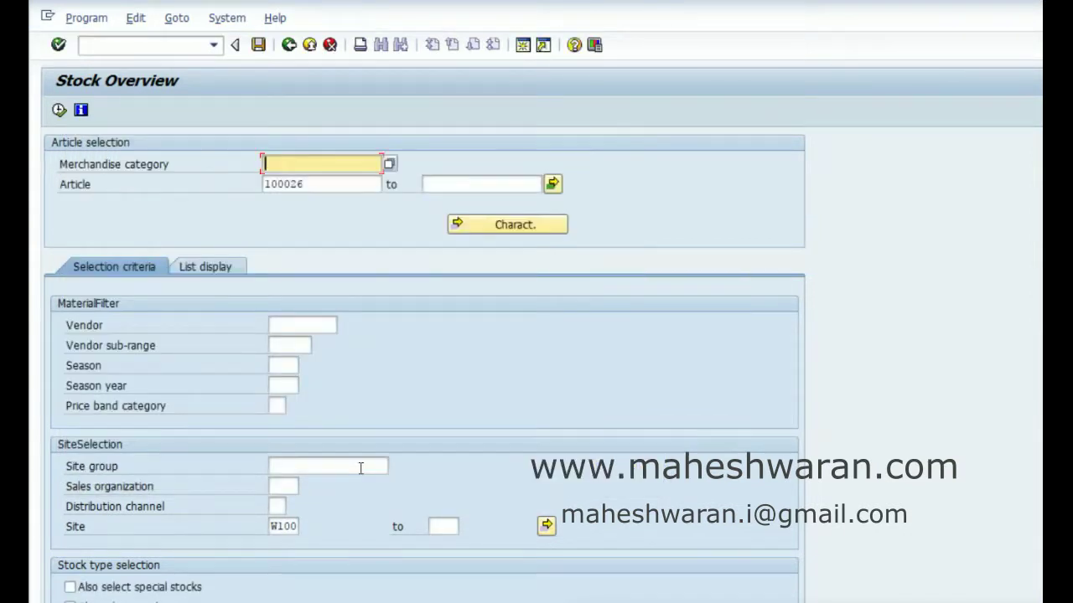
left_click(58, 113)
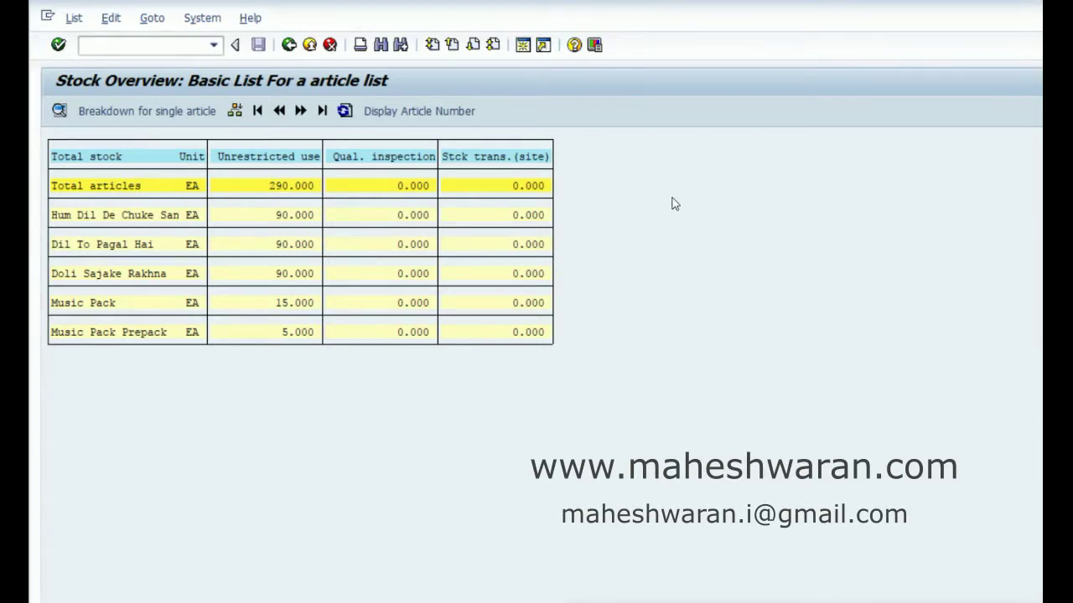
Leave the stock overview list, start transaction mb1c, and open the new items entry for movement type 317, site W100, storage location 0001.
key("shift+F3")
type("mb1c")
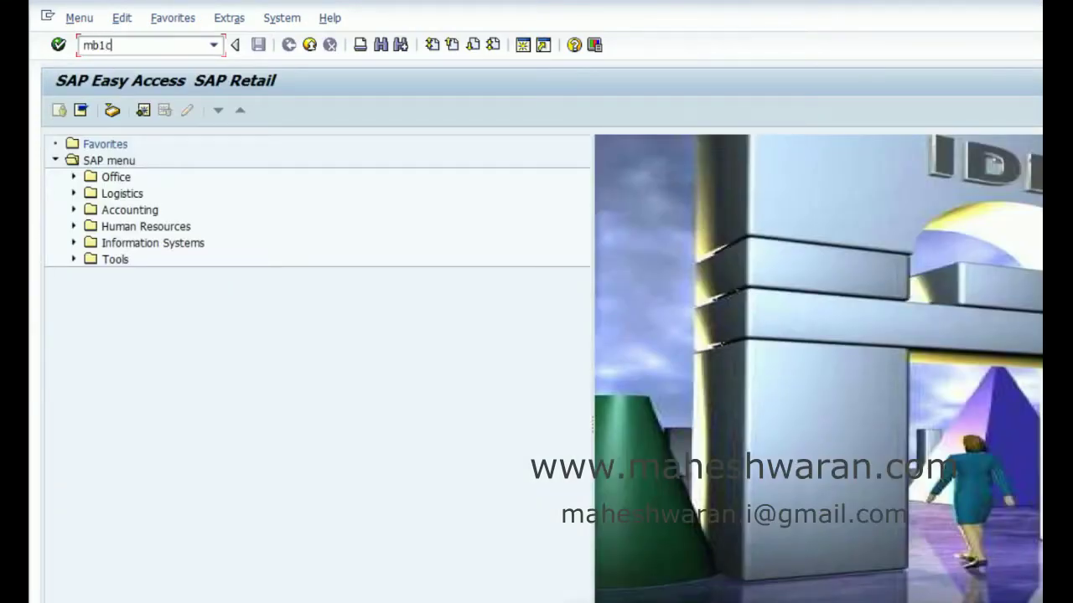
key("Return")
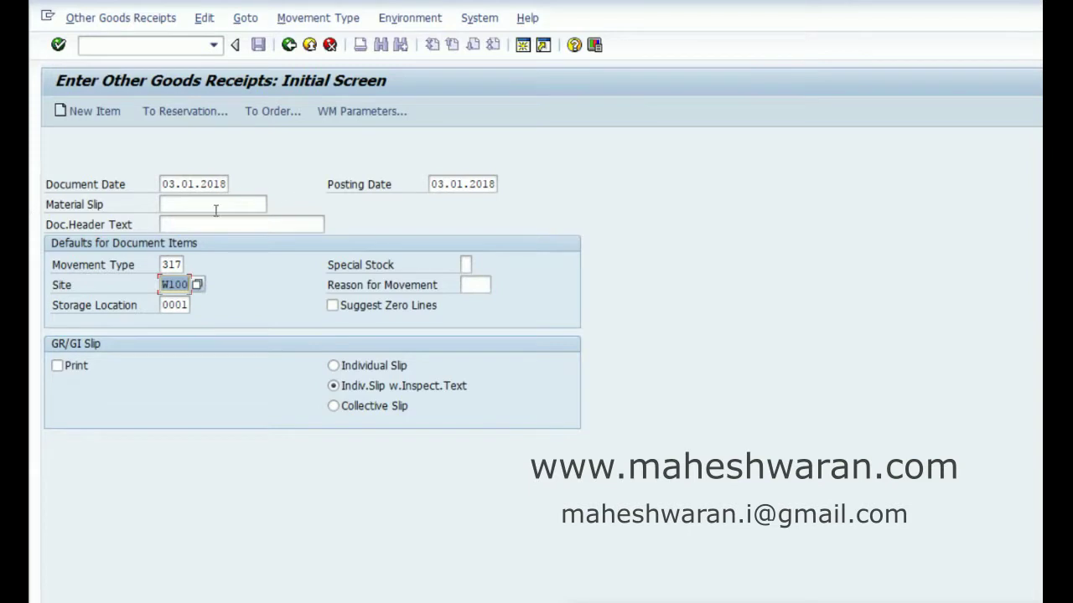
left_click(172, 265)
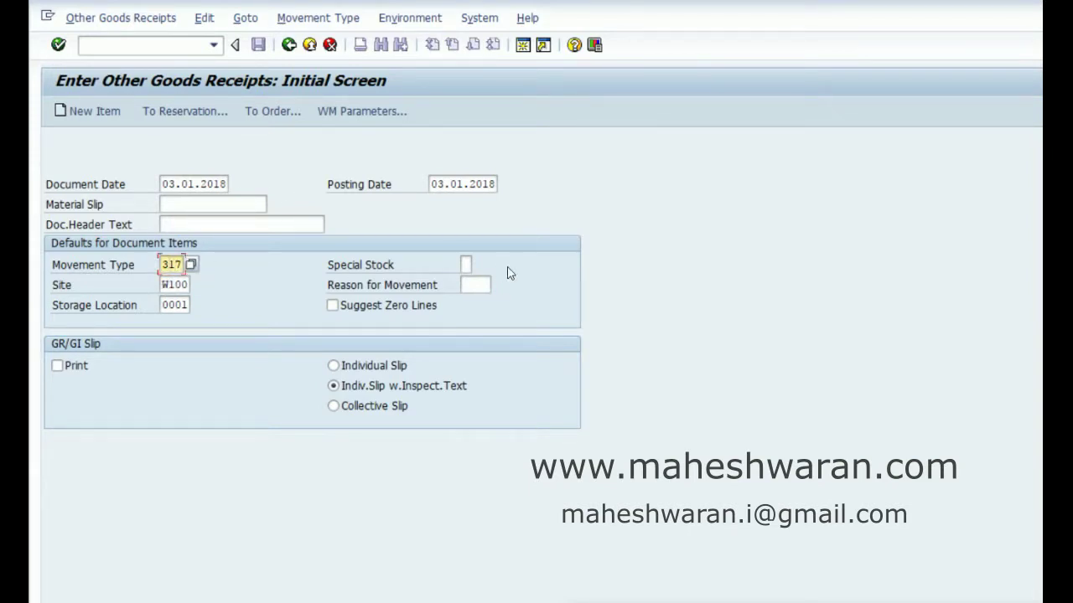
key("Return")
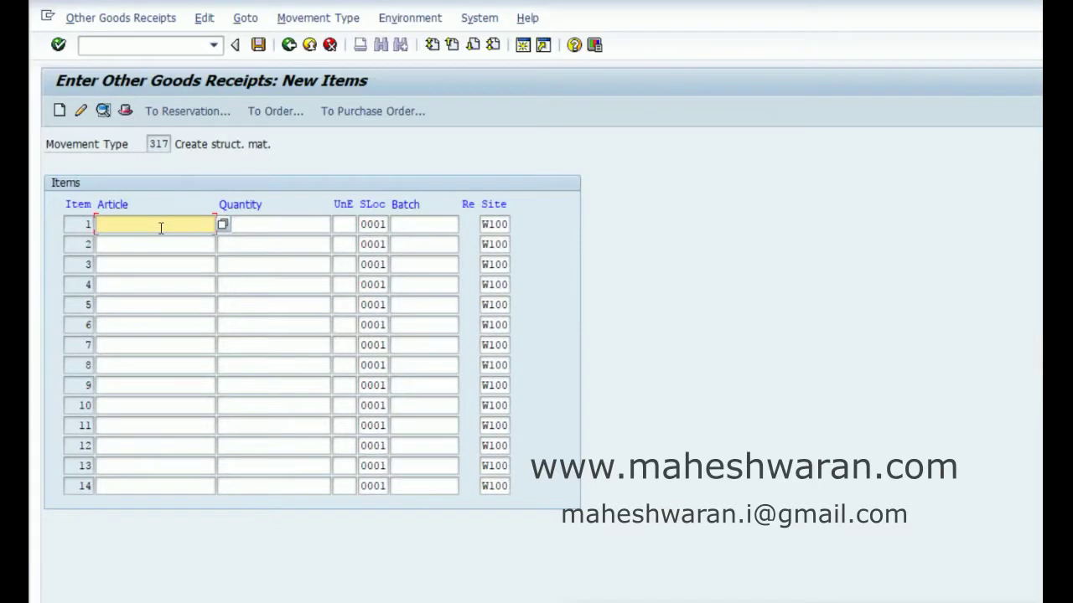
type("100")
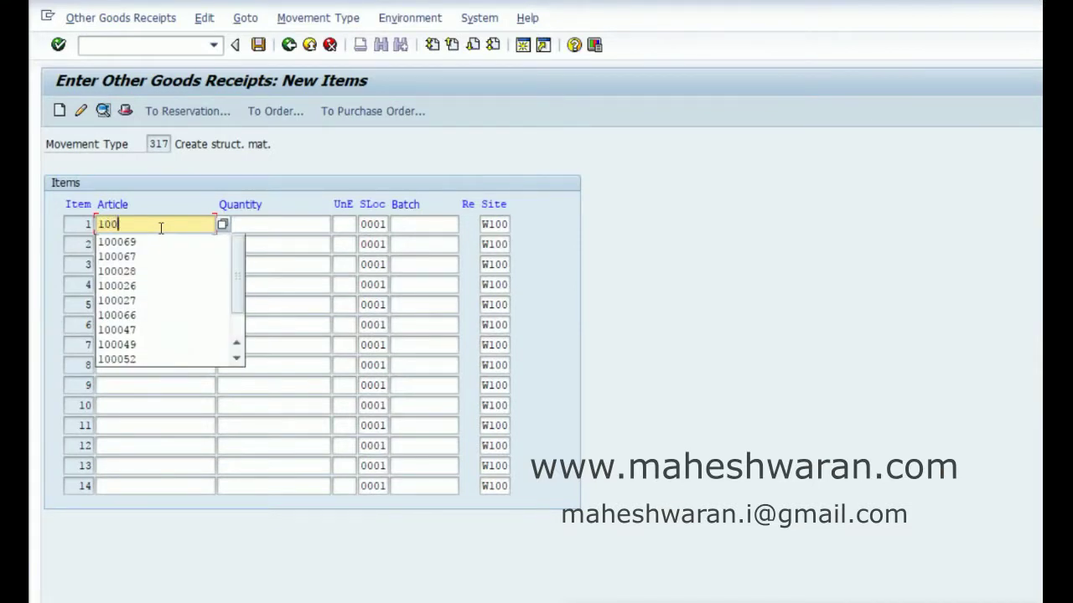
type("026")
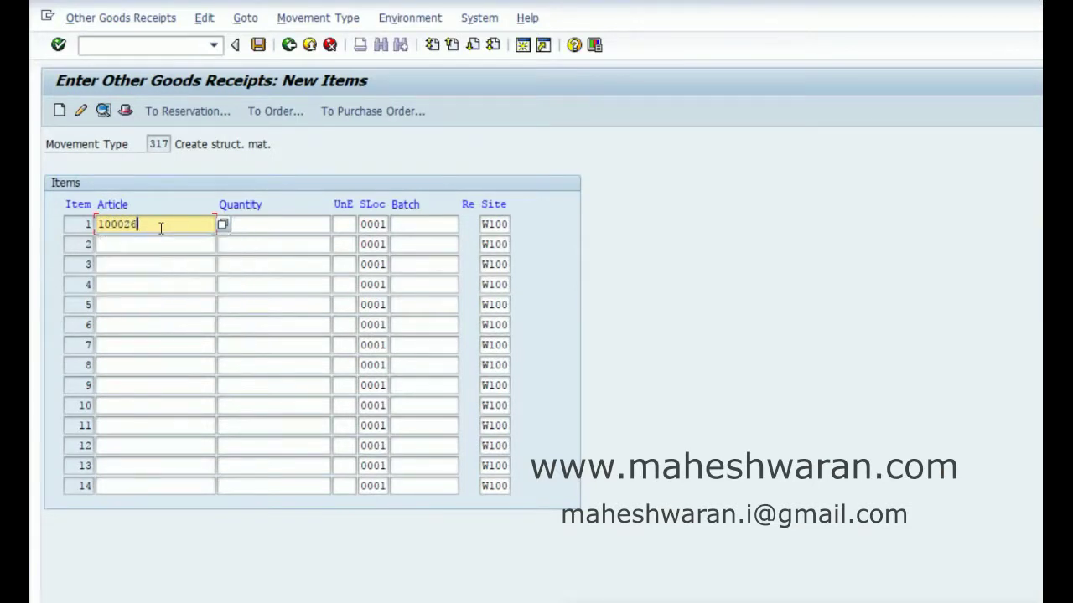
key("Down")
type("1000")
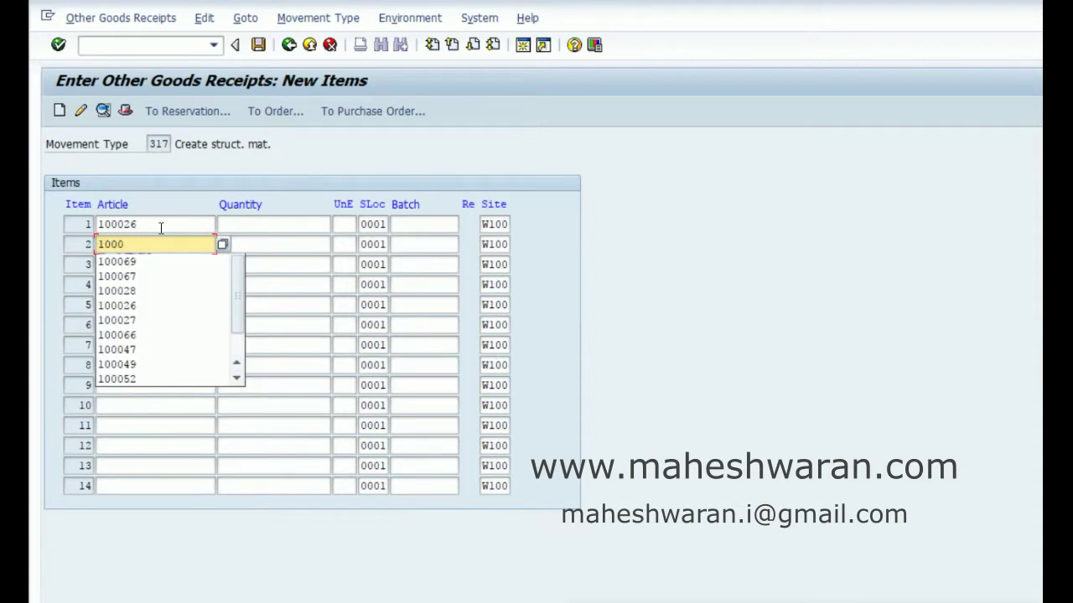
type("2")
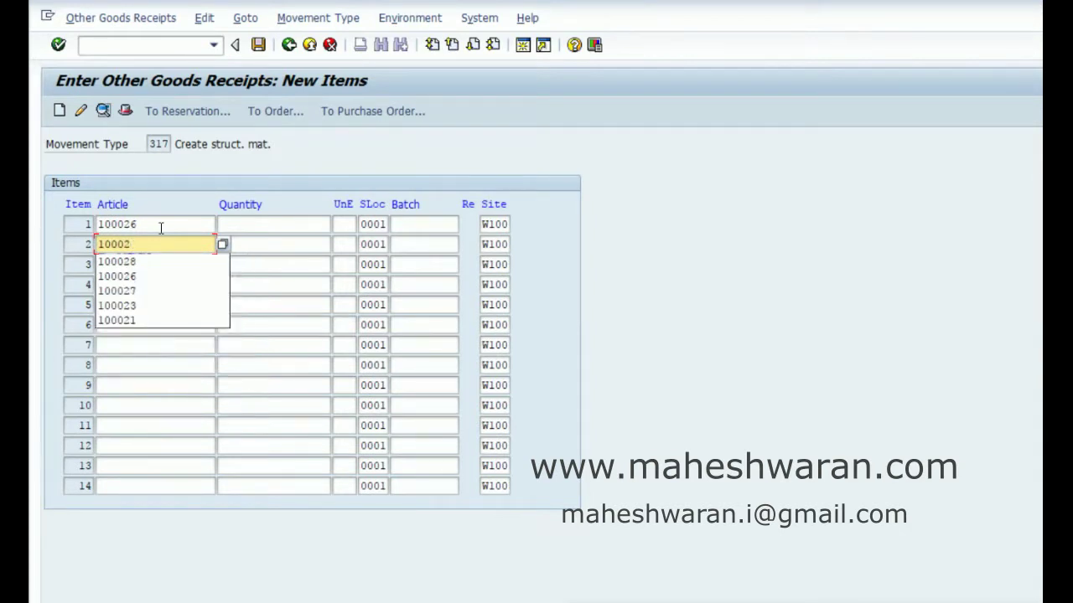
key("shift+Tab")
key("shift+Tab")
key("shift+Tab")
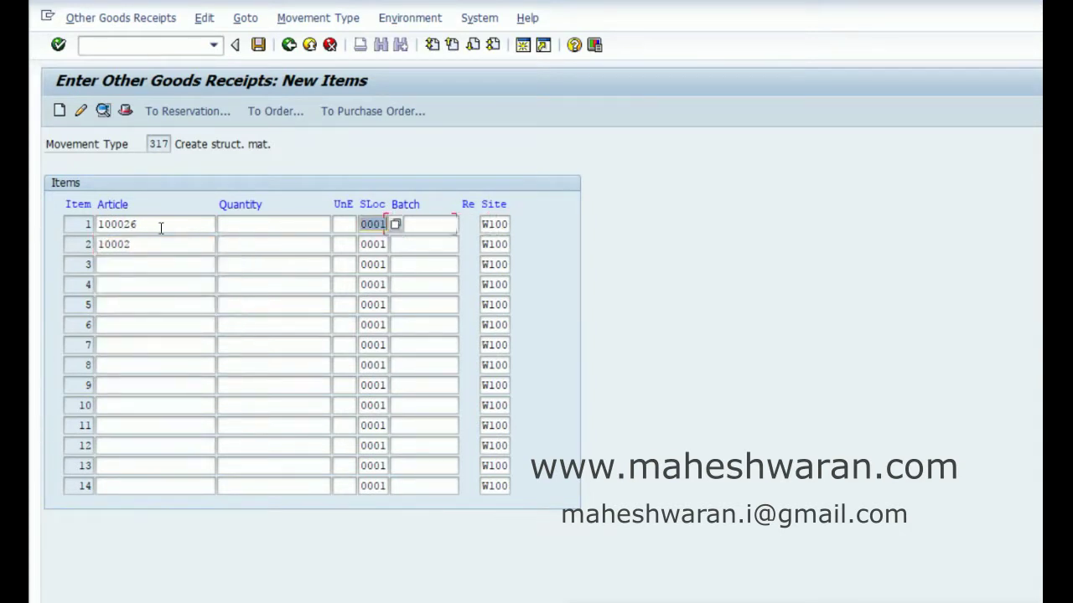
key("shift+Tab")
key("shift+Tab")
key("shift+Tab")
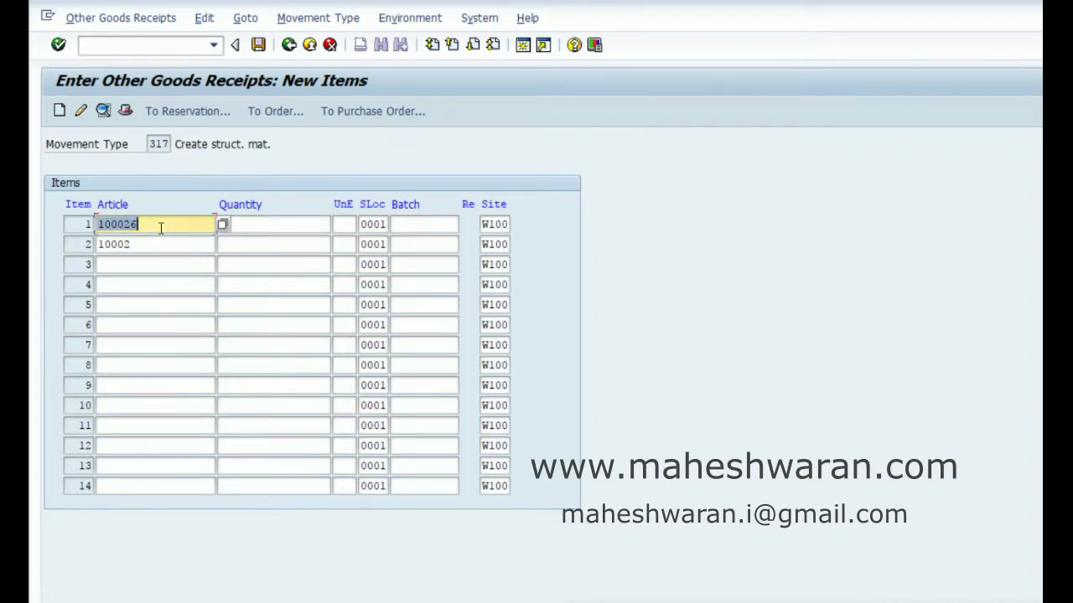
Enter article 100067 as the first item, clear the second line's article, and set the quantity to 5.
type("100067")
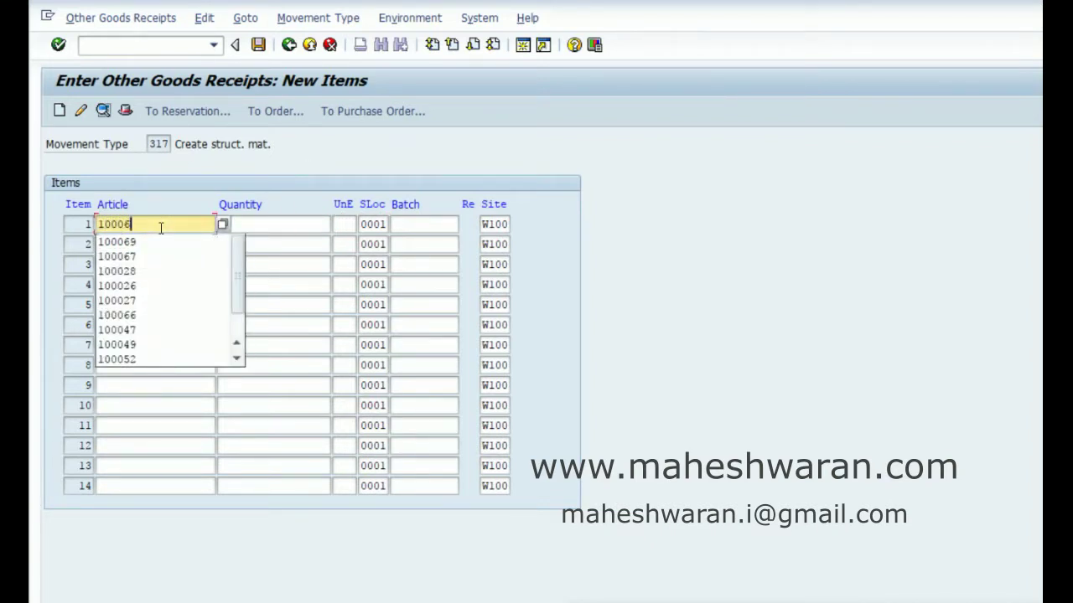
key("Down")
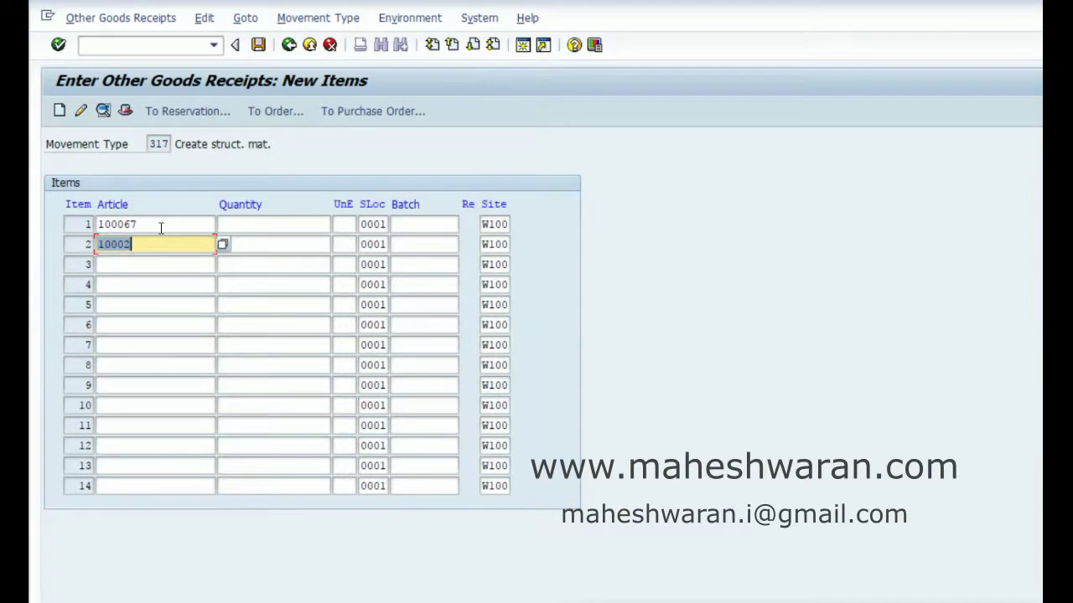
key("Return")
key("Delete")
key("Return")
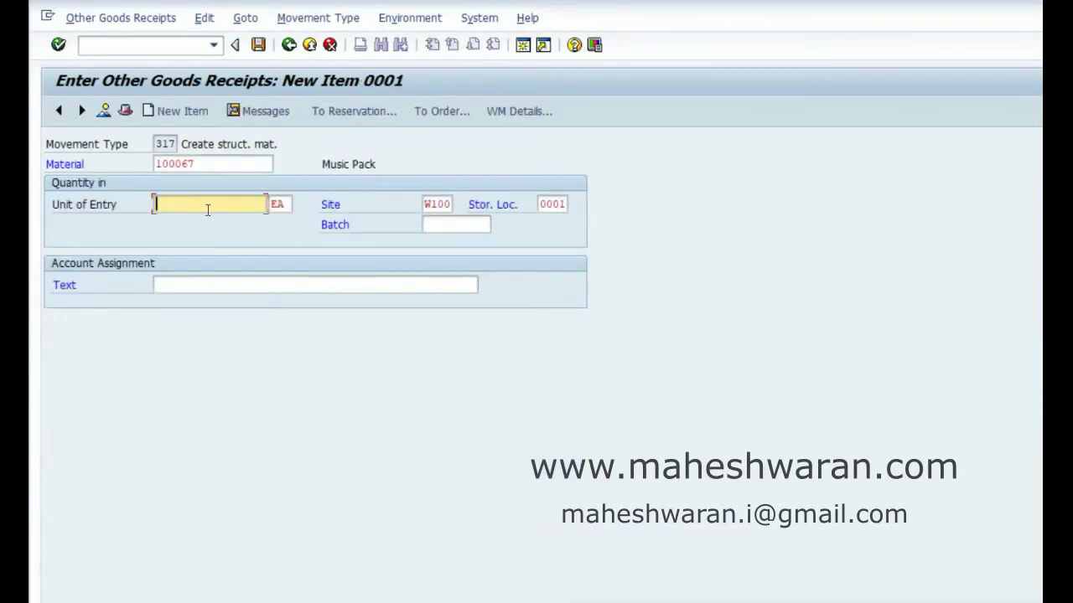
type("5")
key("Return")
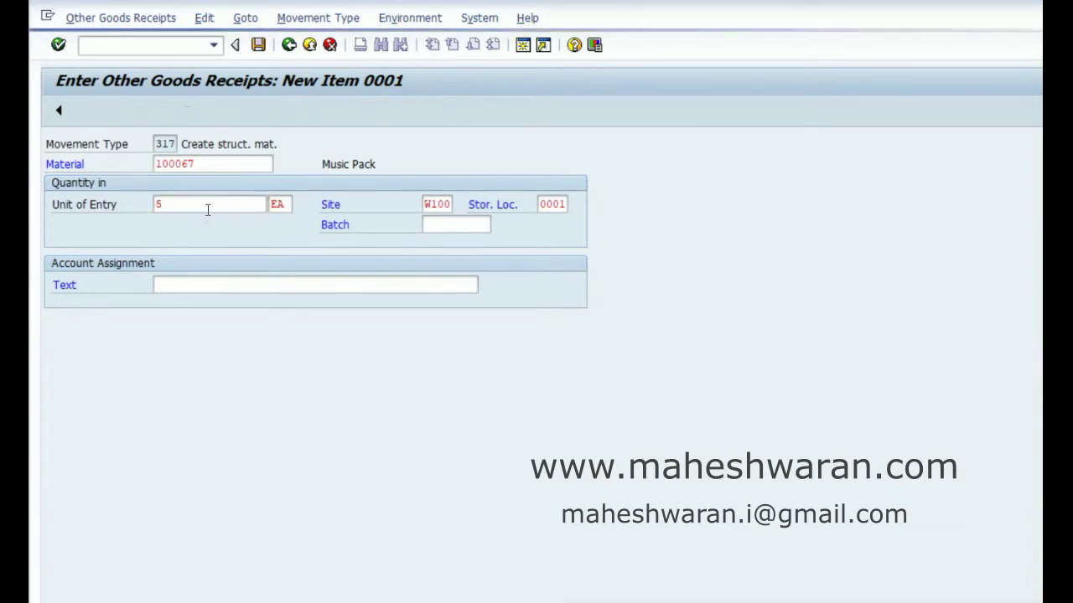
Post the goods receipt for the Music Pack from collective processing and refresh the stock overview.
key("F3")
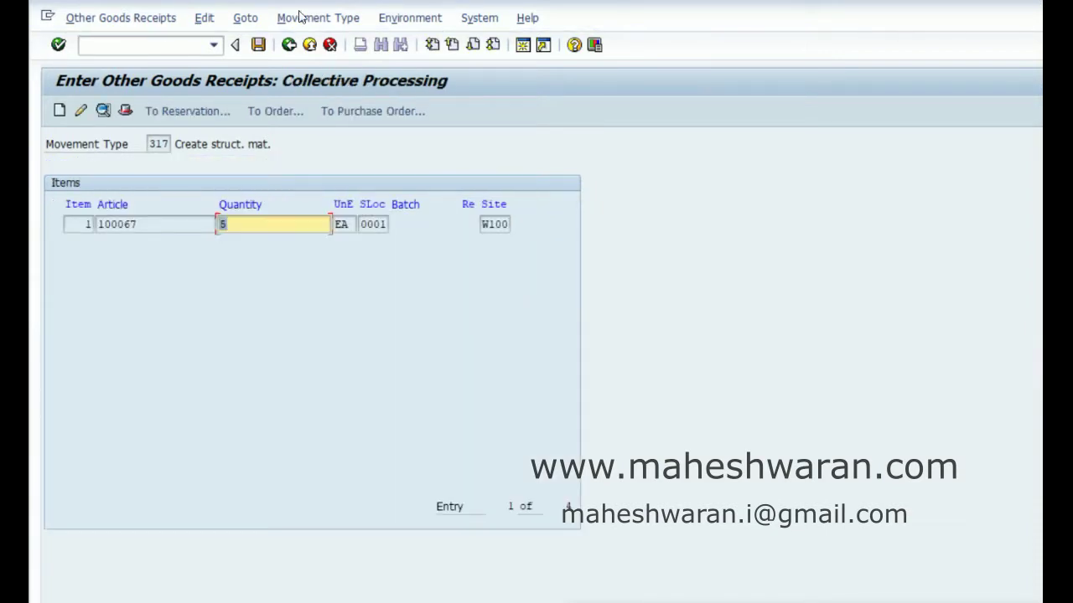
left_click(258, 45)
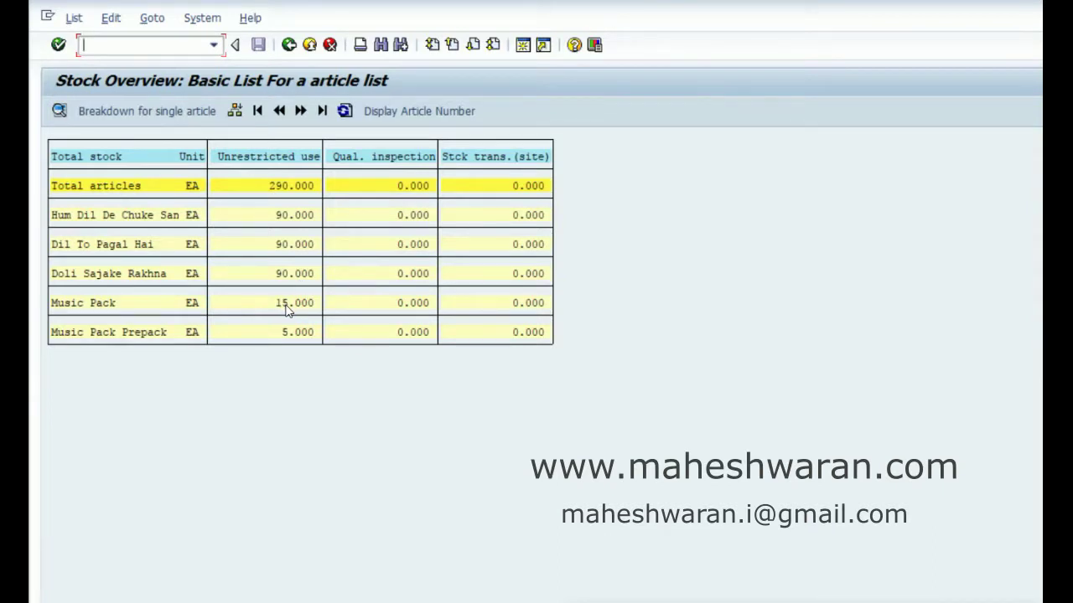
left_click(345, 114)
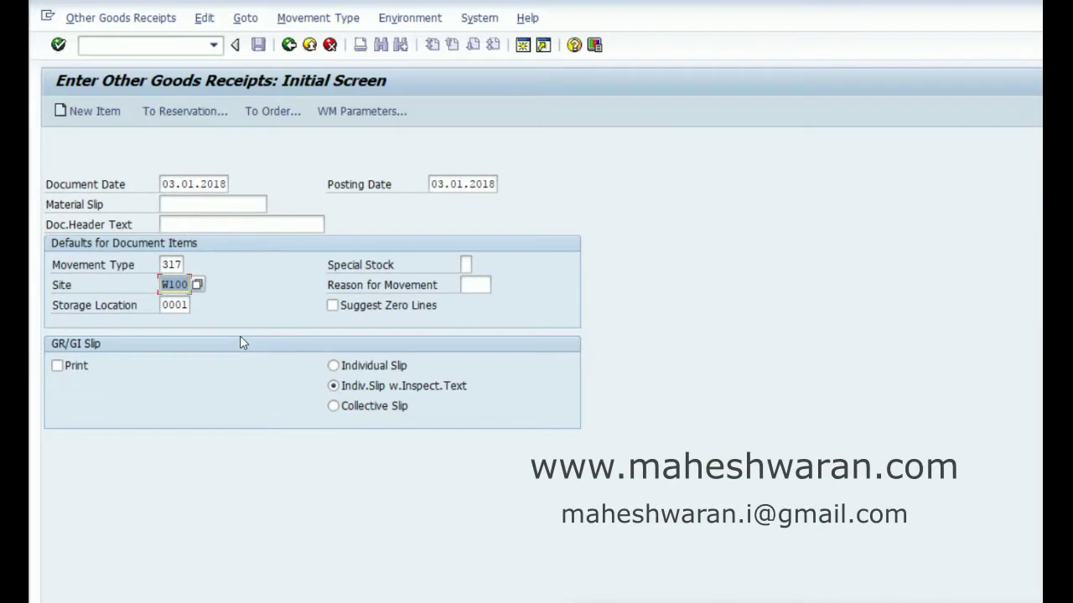
Enter a new movement type 317 item for article 100069 with a quantity of 10 at site W100.
key("Return")
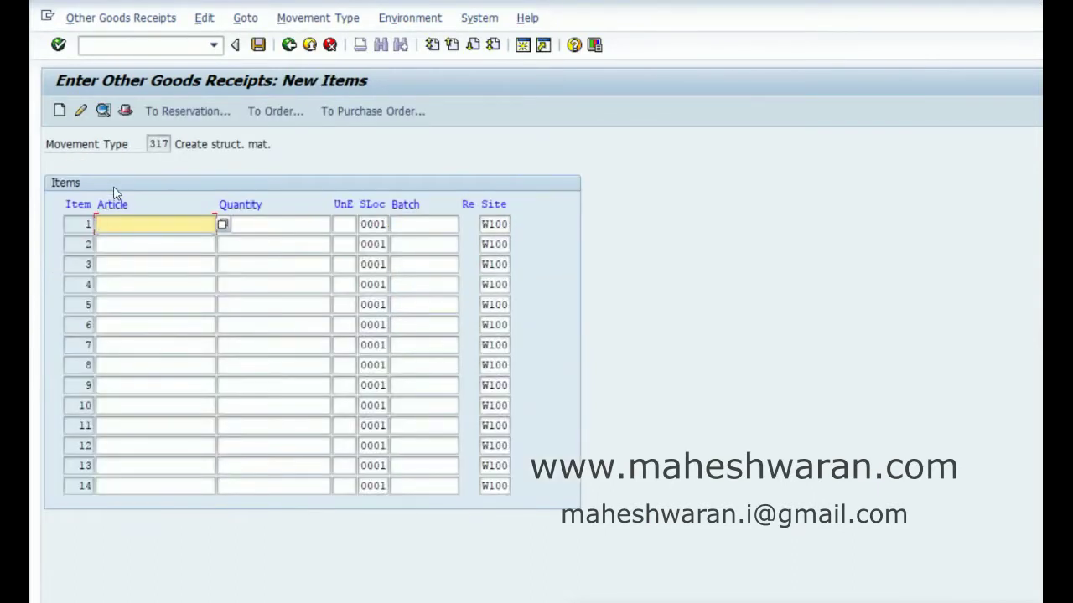
type("100065")
key("Tab")
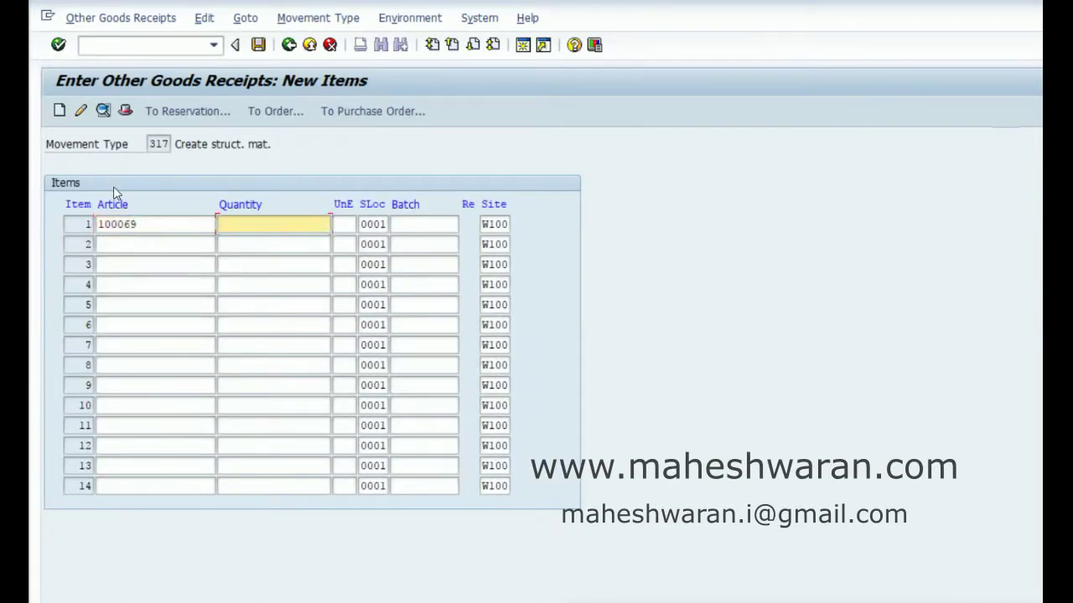
type("10")
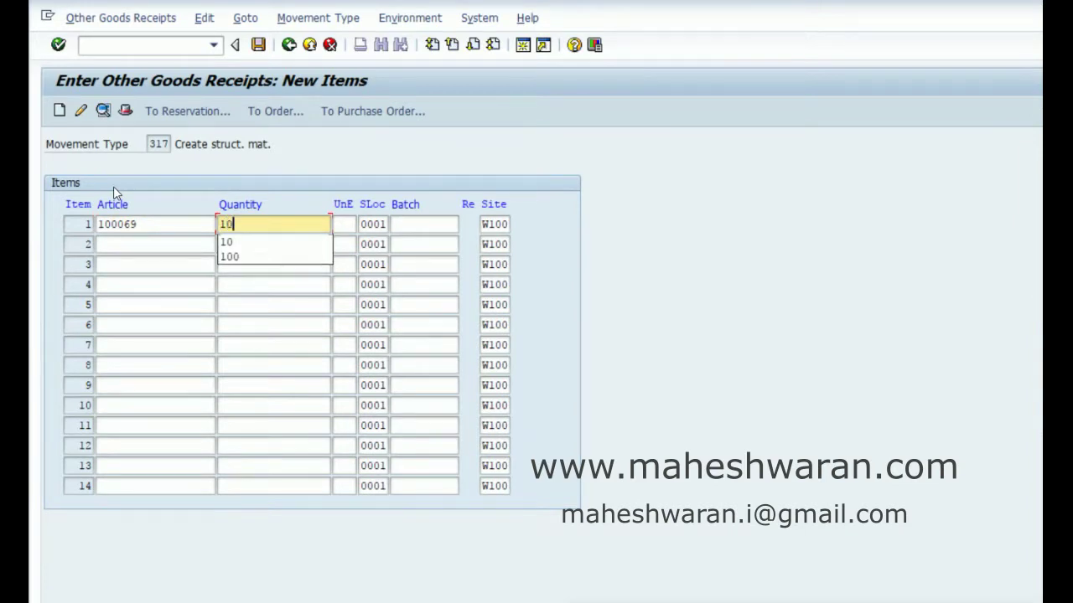
key("Return")
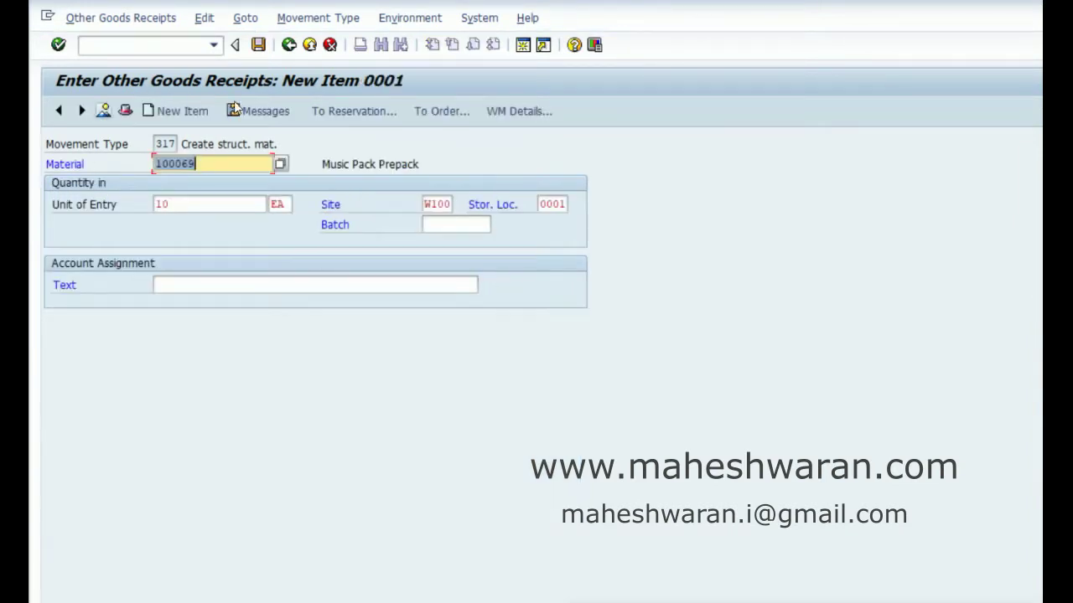
Post the goods receipt for the Music Pack Prepack and refresh the stock overview.
left_click(260, 48)
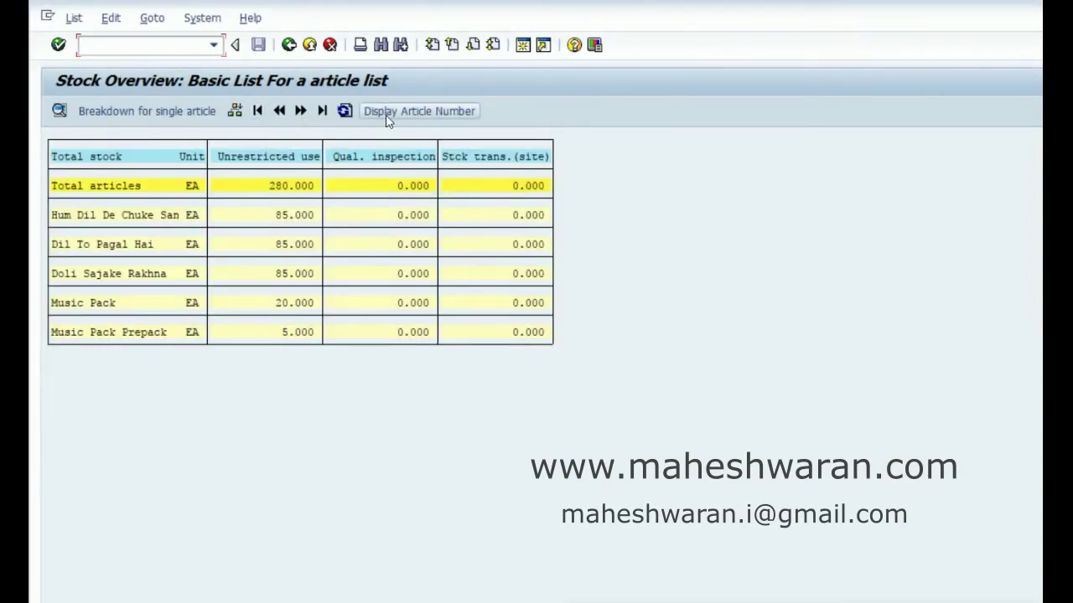
left_click(344, 111)
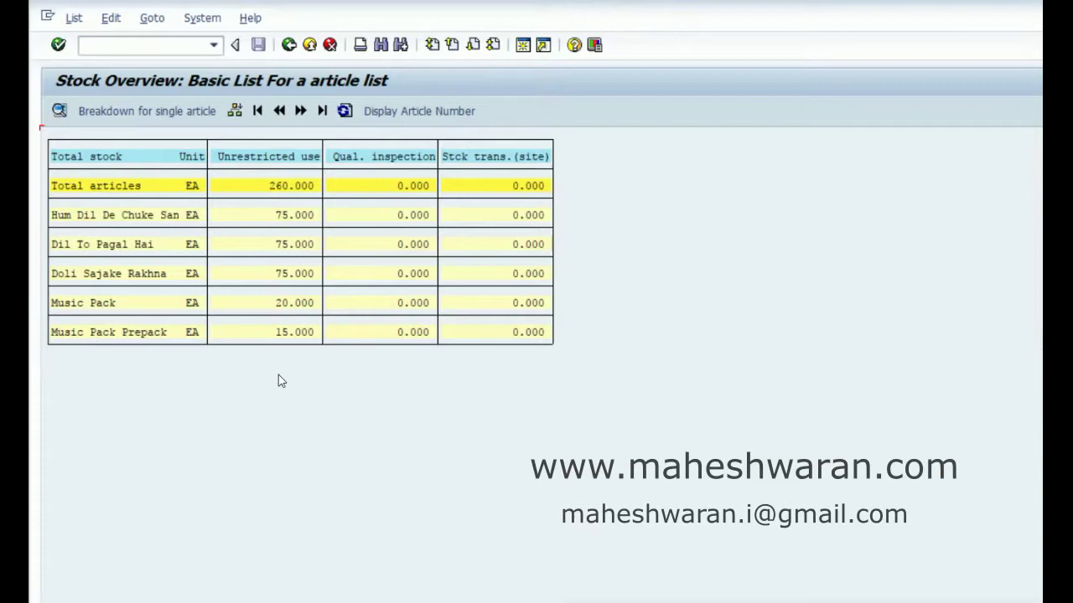
Open the transaction code entry on the stock overview list.
left_click(132, 46)
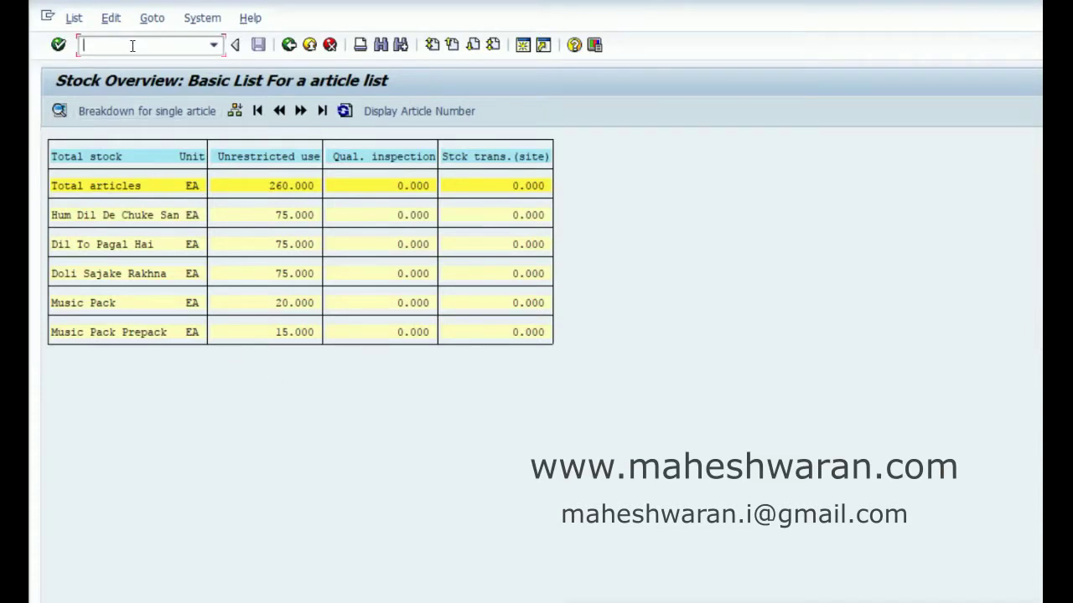